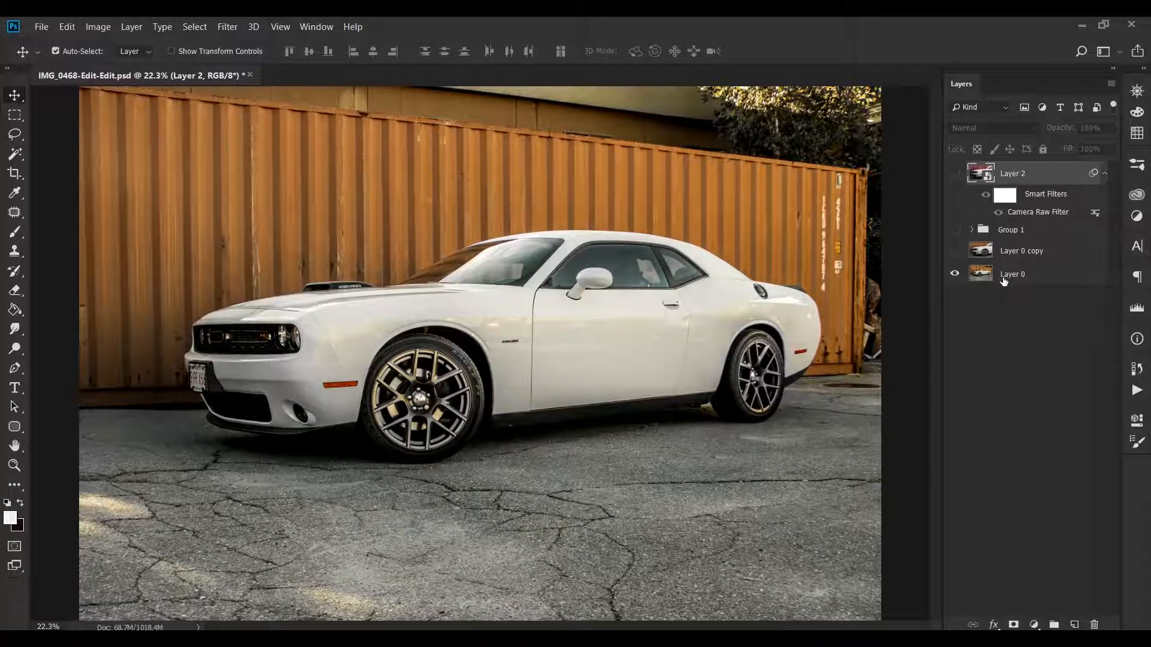
Toggle Layer 2 to compare the finished edit with the original photo, and make Layer 0 copy visible
left_click(954, 174)
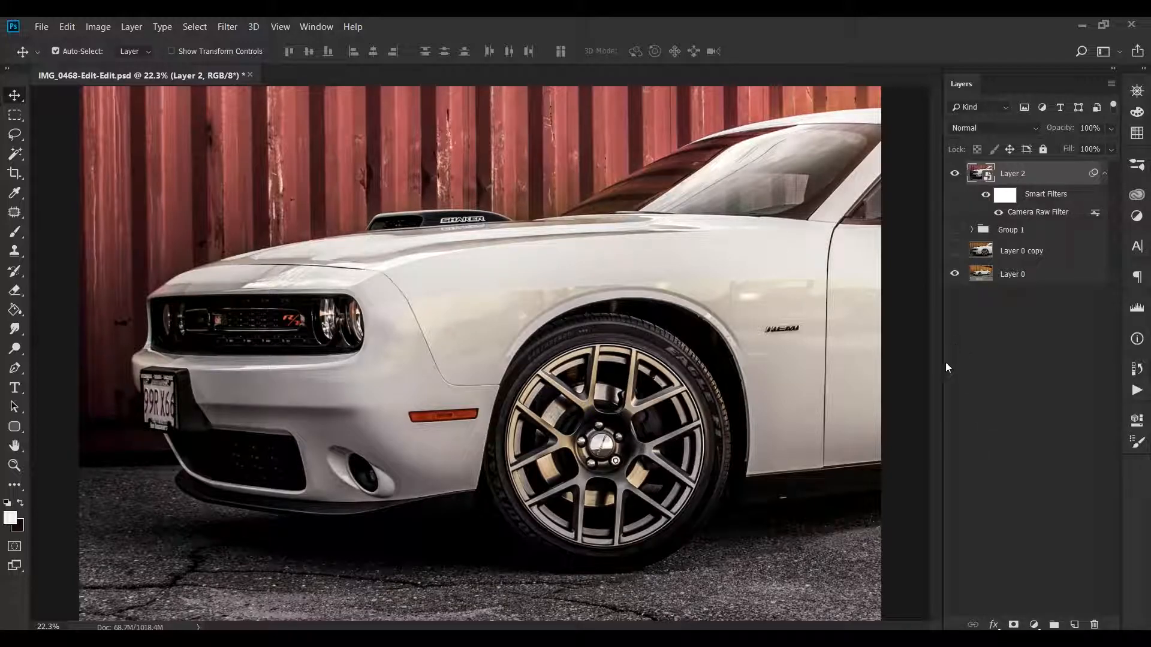
left_click(955, 175)
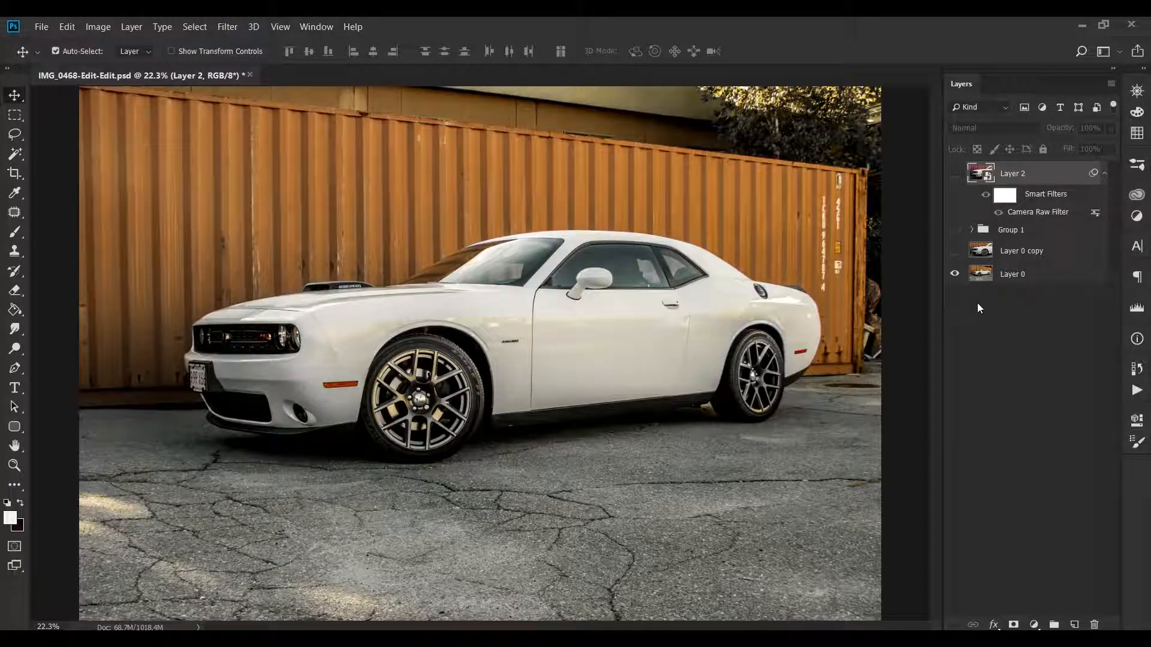
left_click(955, 250)
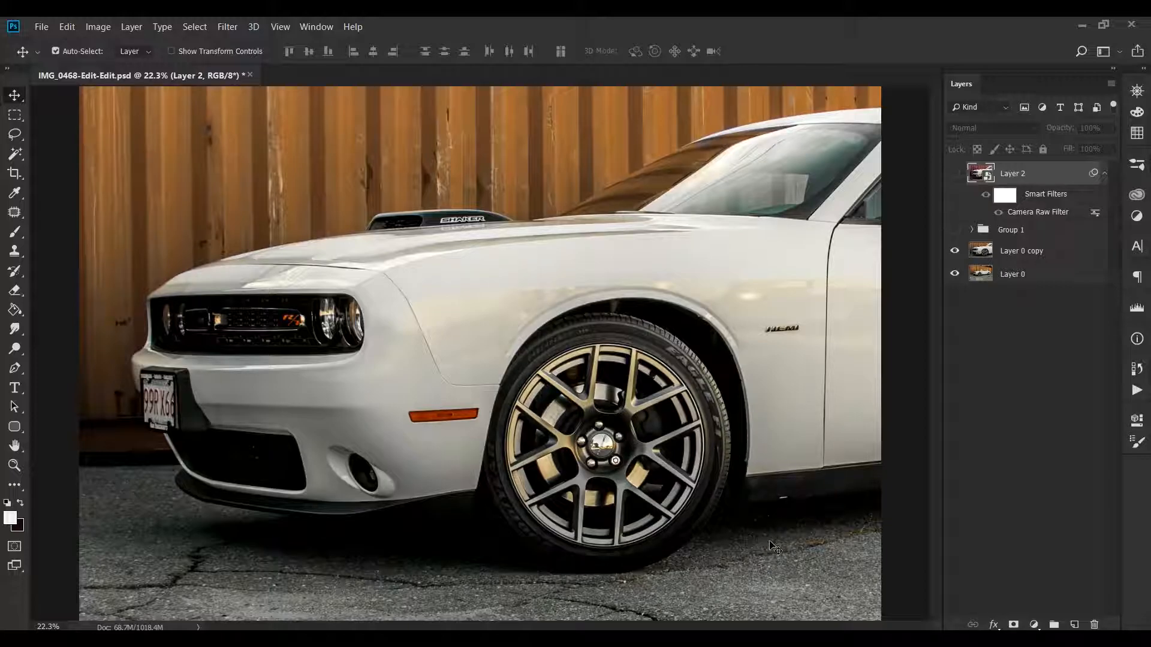
left_click_drag(205, 313, 466, 398)
left_click_drag(742, 494, 710, 479)
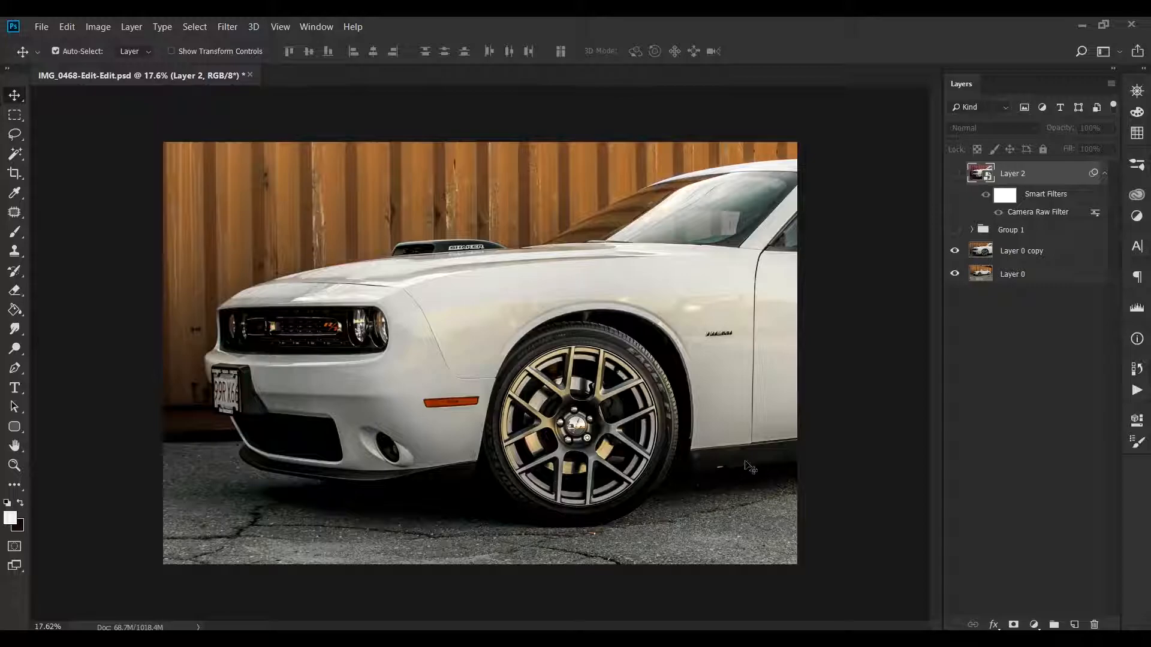
Expand Group 1 and its nested Rocker group to review the retouching layers they contain
key("ctrl")
left_click(971, 230)
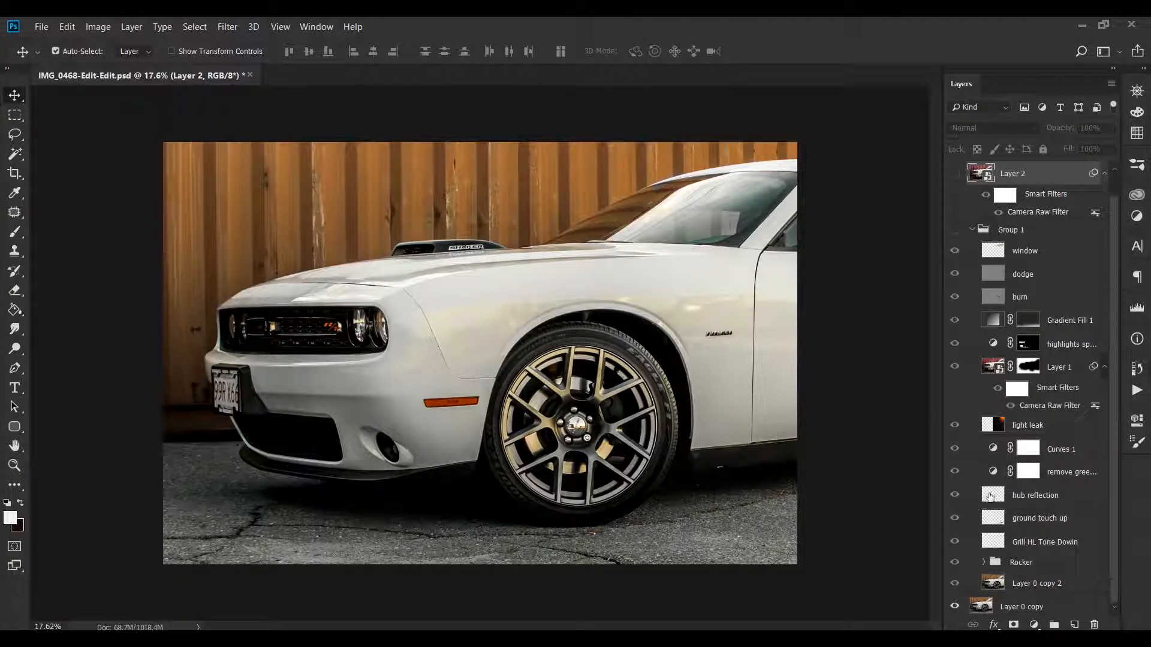
scroll(990, 495, "down", 1)
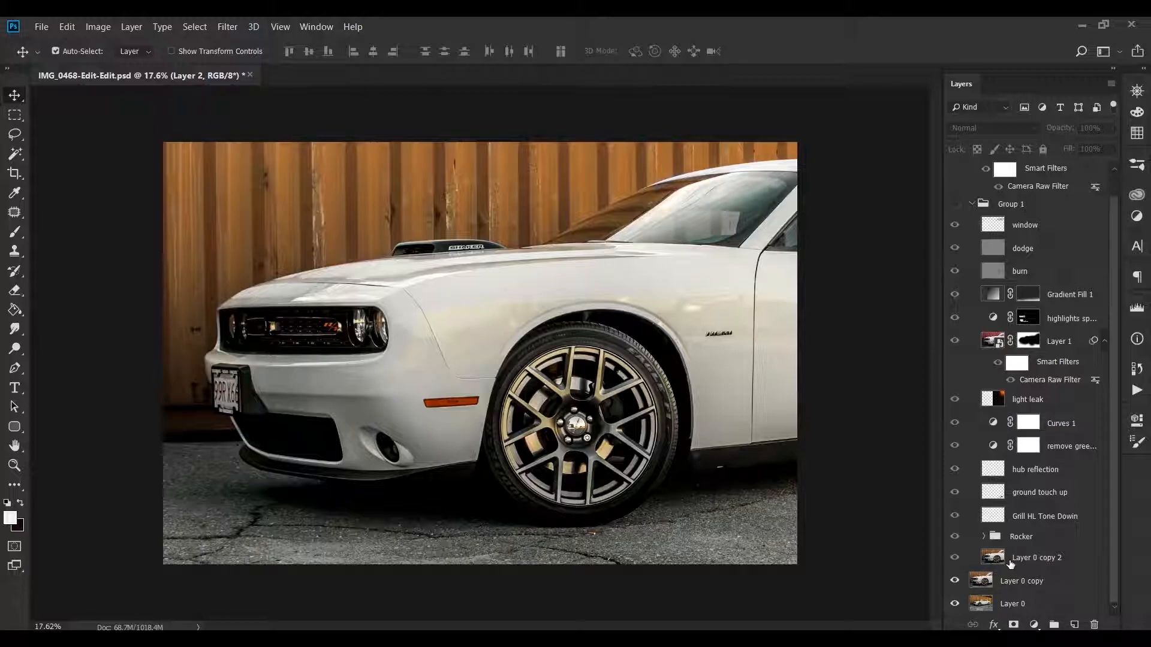
left_click(984, 537)
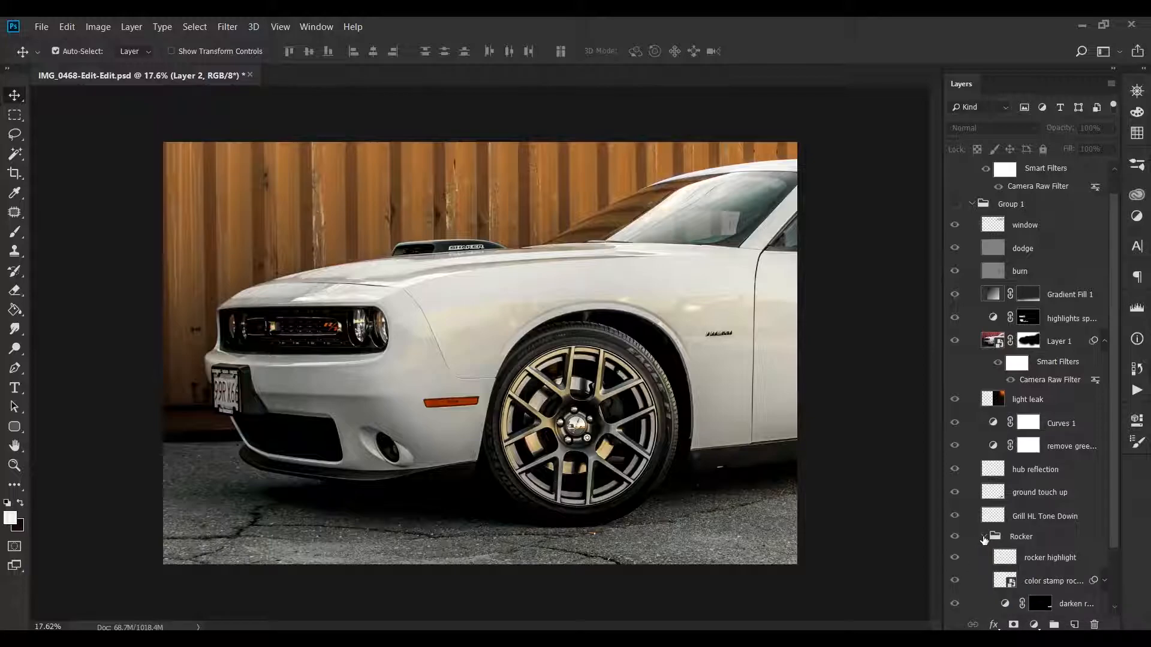
scroll(977, 573, "down", 3)
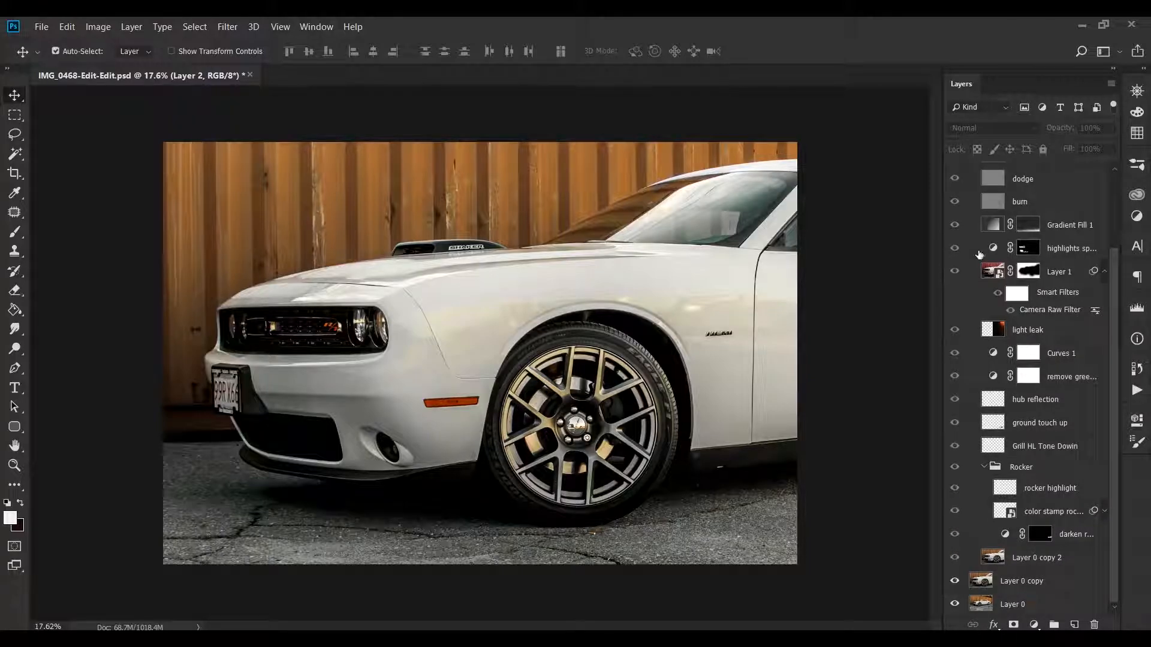
scroll(991, 497, "up", 4)
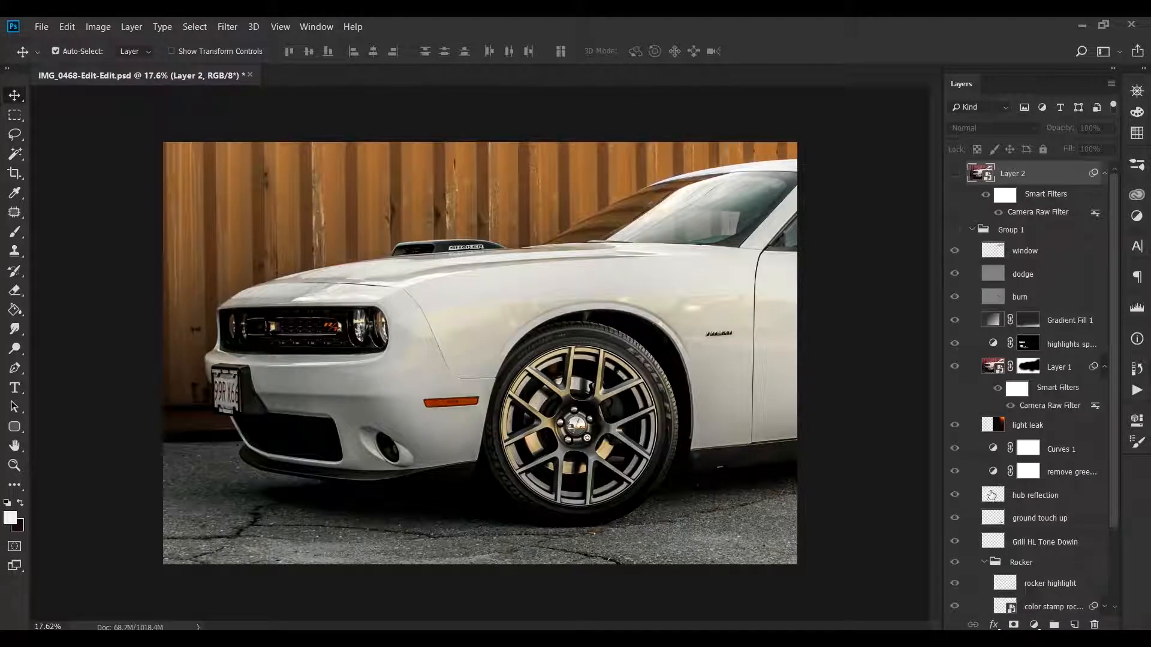
Make Group 1 visible and hide all the individual layers inside it
left_click(954, 230)
left_click_drag(957, 253, 955, 592)
scroll(955, 554, "down", 4)
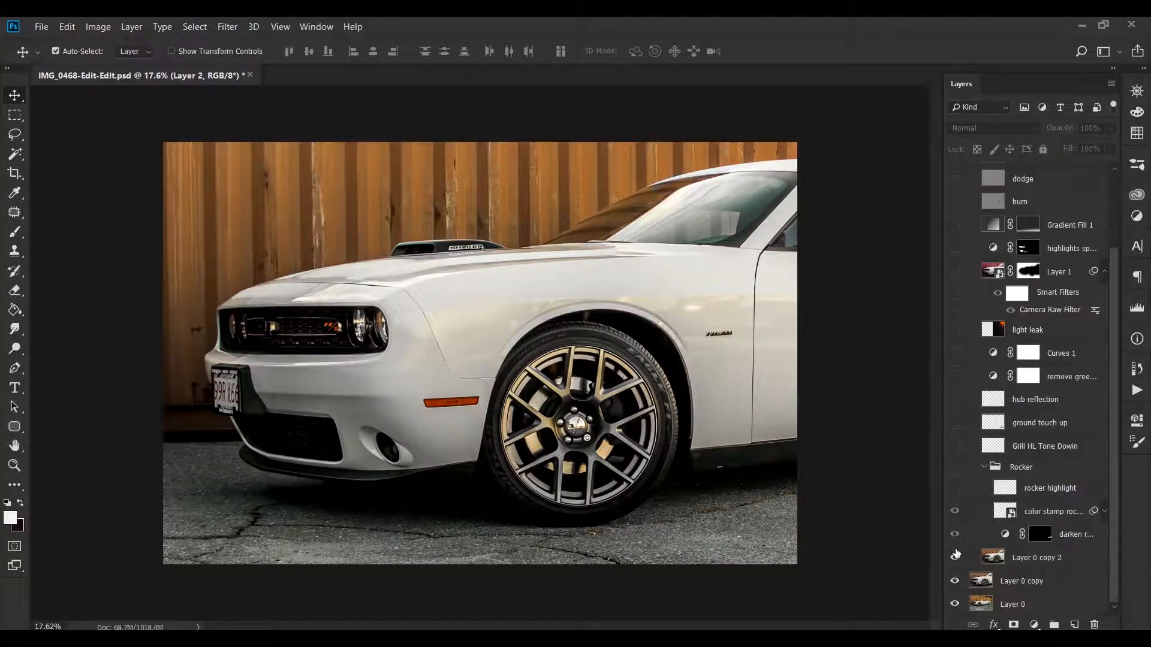
Show Layer 0 copy 2 and the Rocker group with only its darken rocker adjustment visible, and select that adjustment's layer
left_click(955, 517)
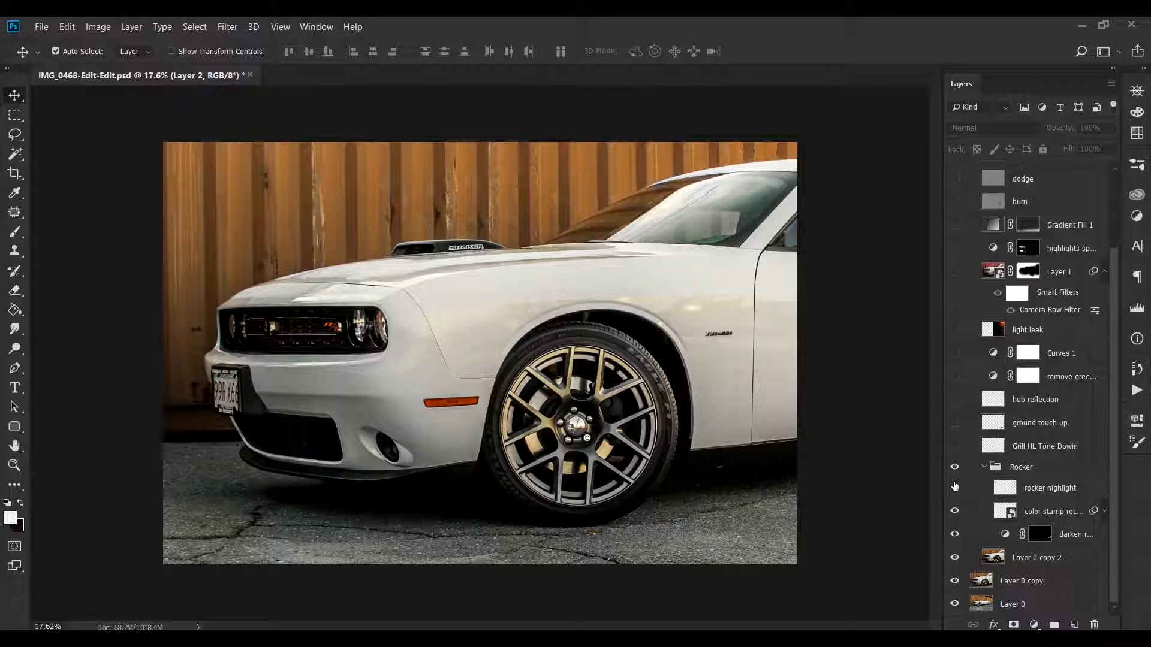
left_click(955, 511)
left_click(1005, 535)
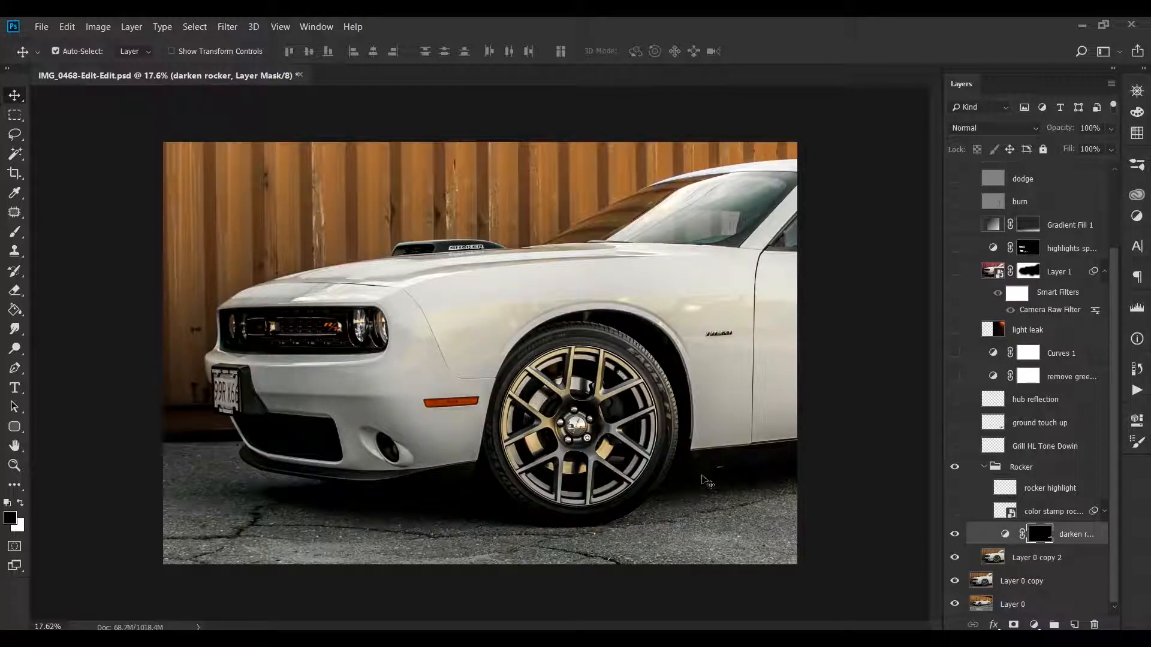
Show and select the color stamp rocker layer, and show the rocker highlight layer while inspecting the rocker panel up close
left_click(955, 513)
left_click(998, 513)
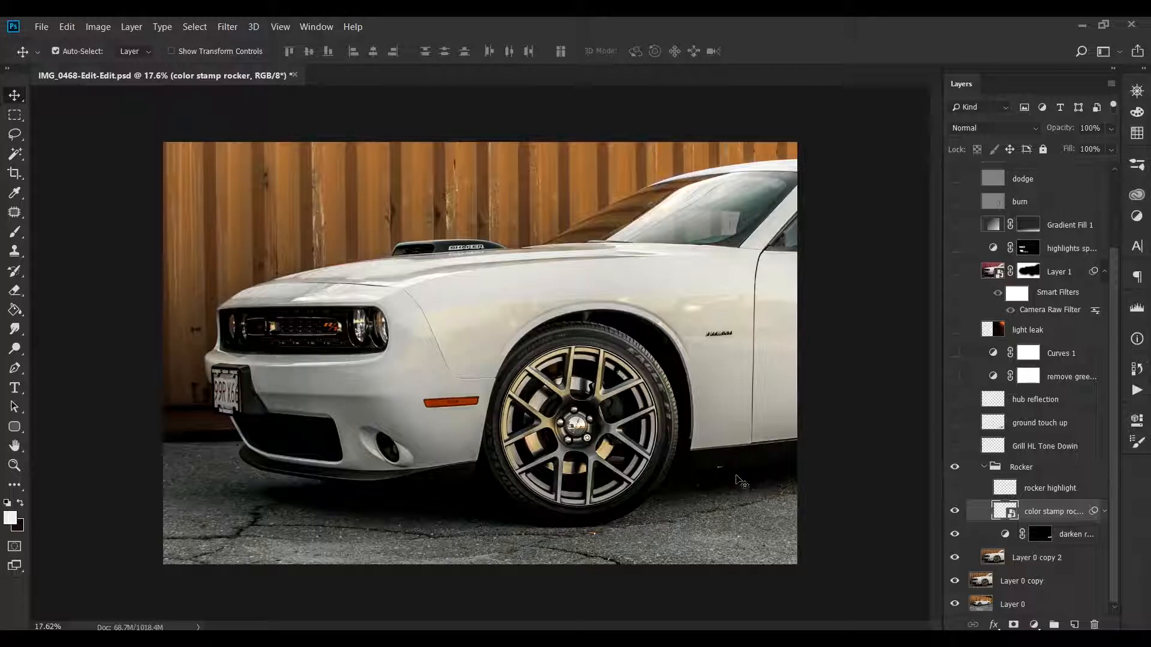
scroll(752, 482, "up", 5)
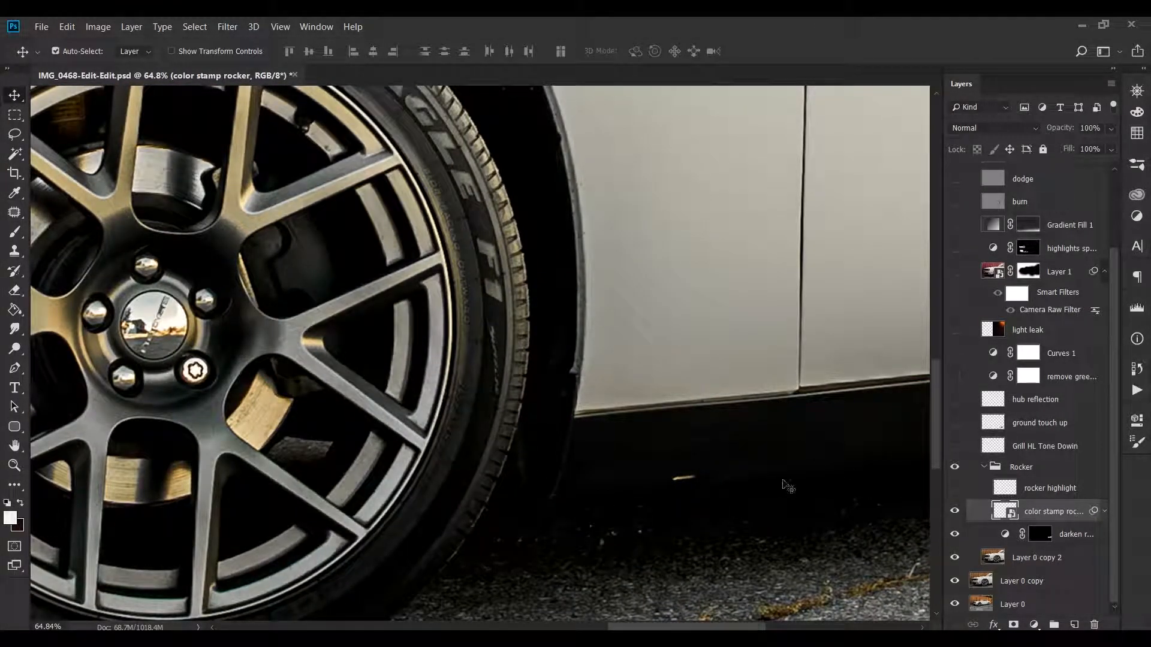
scroll(803, 373, "down", 3)
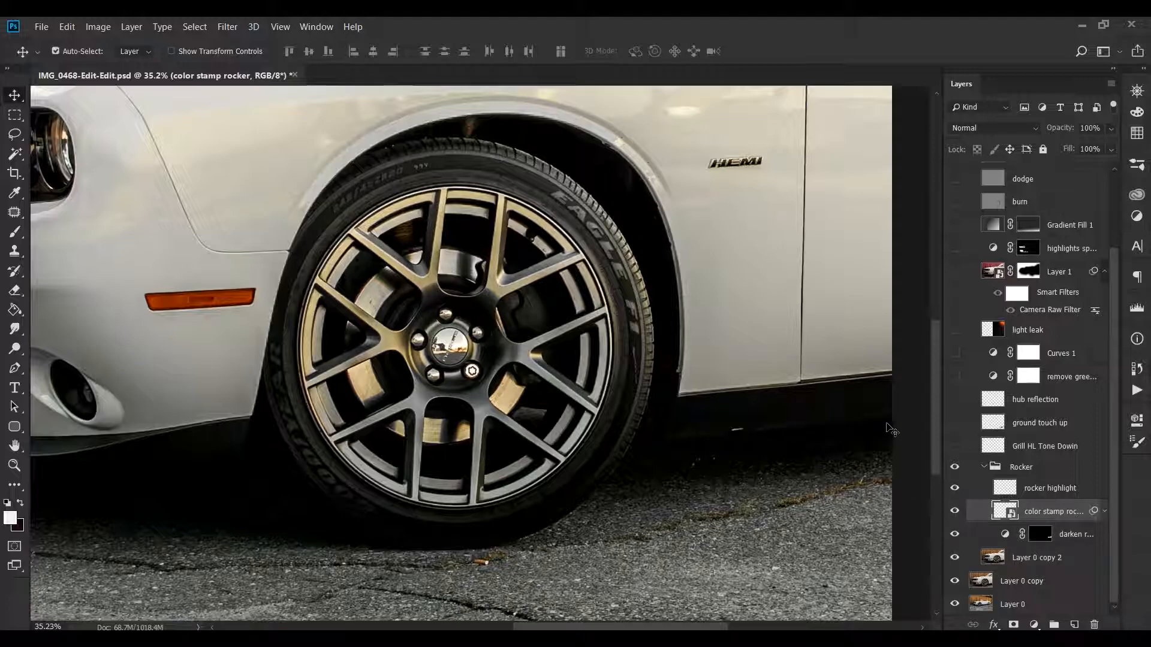
Toggle the Rocker group's visibility to compare the rocker panel before and after the retouch
scroll(758, 435, "down", 4)
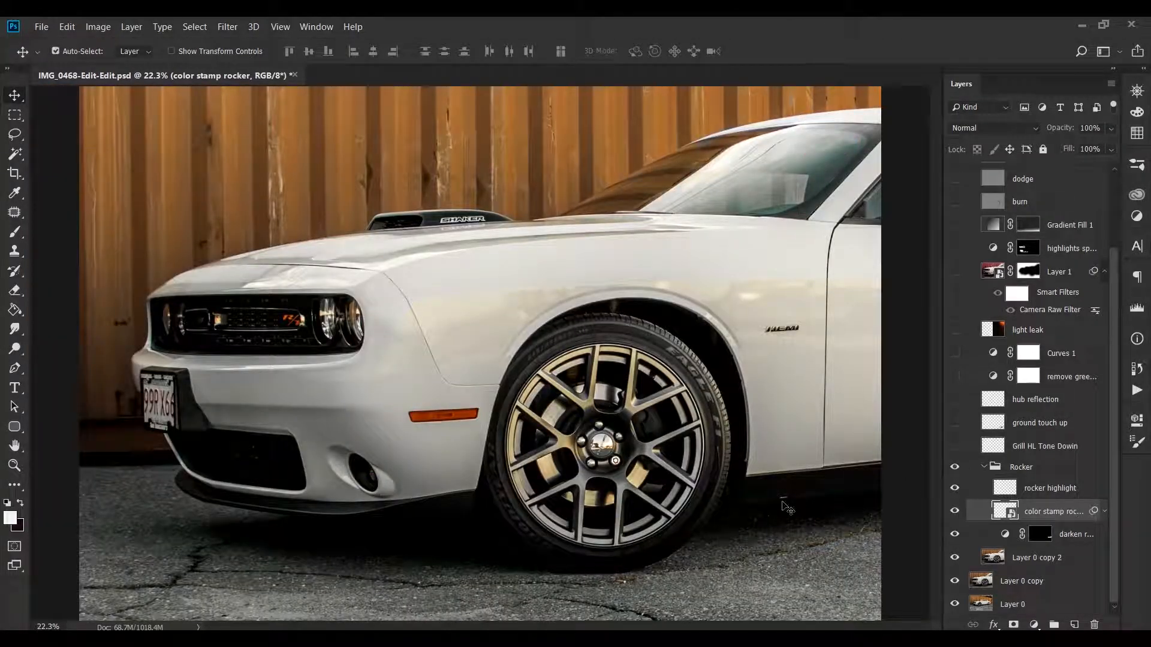
left_click(953, 471)
left_click(954, 470)
left_click(953, 470)
left_click(954, 470)
Show and select the Grill HL Tone Down layer, and toggle it to compare the grille highlights before and after
left_click_drag(247, 345, 312, 350)
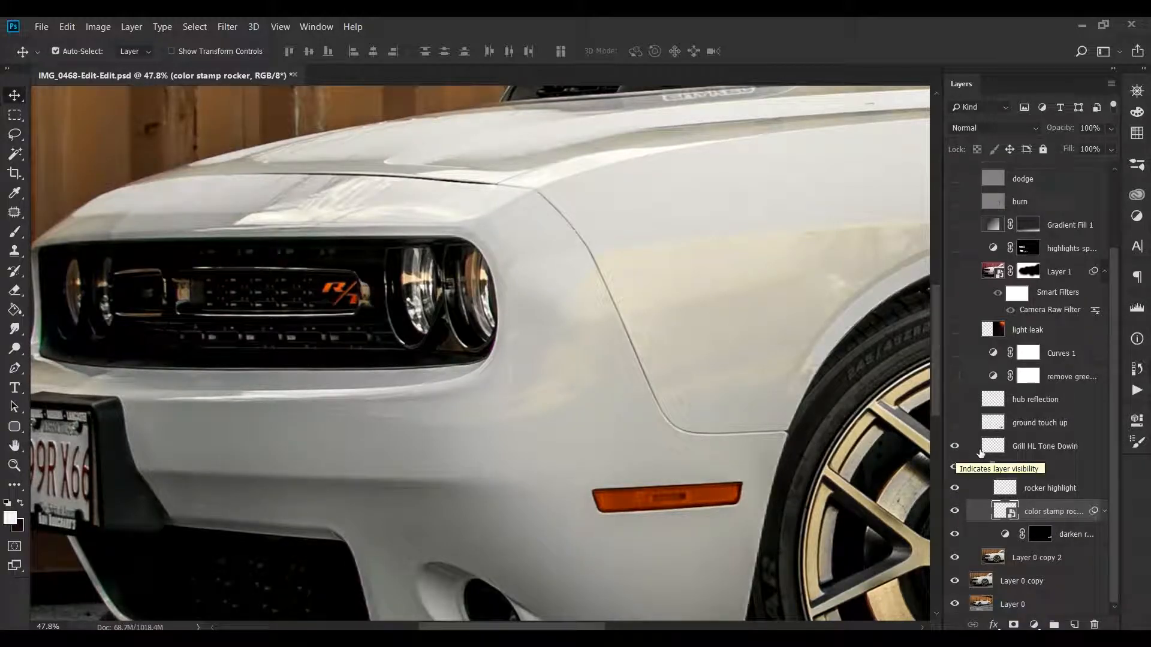
left_click(1045, 454)
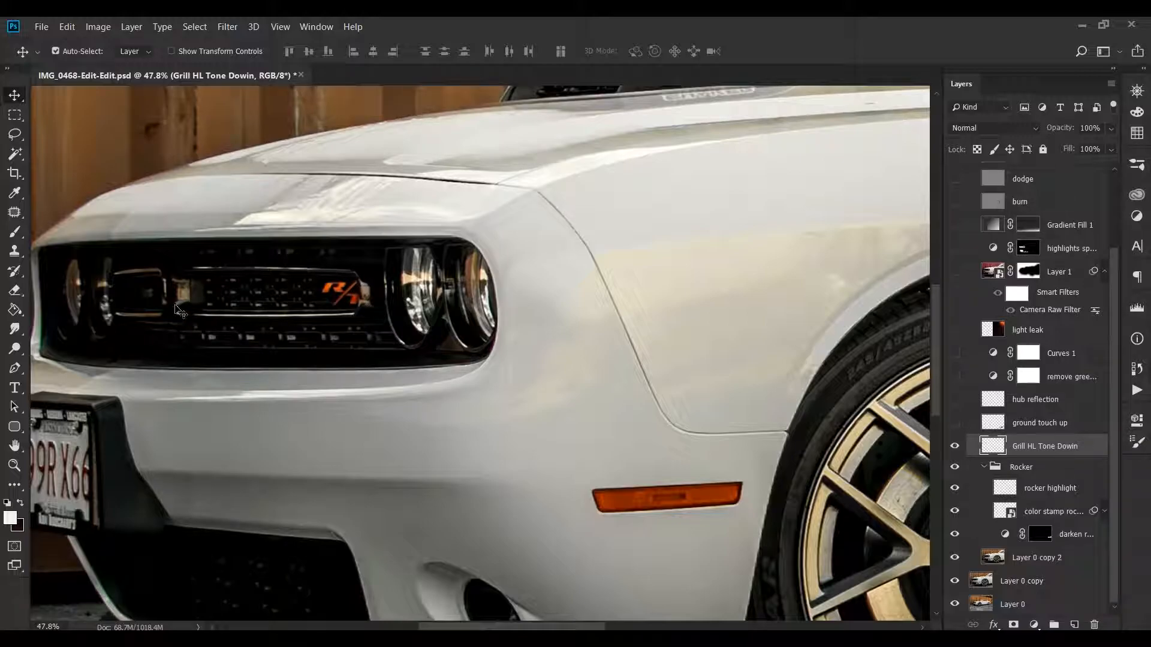
left_click(956, 446)
scroll(625, 350, "down", 3)
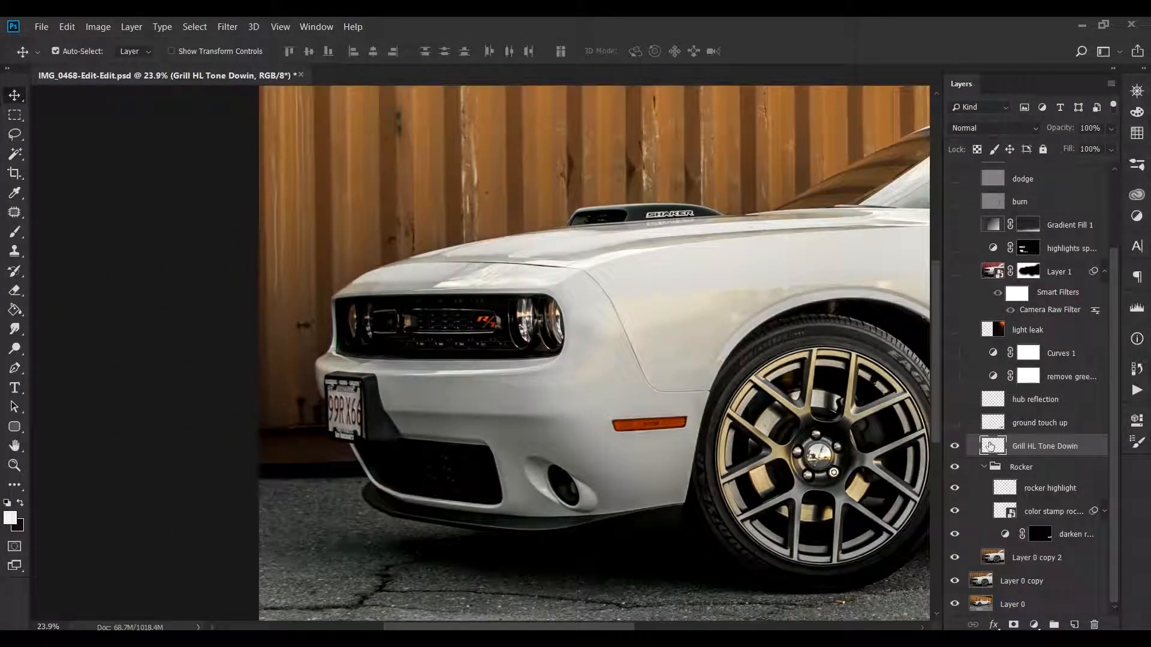
left_click(954, 446)
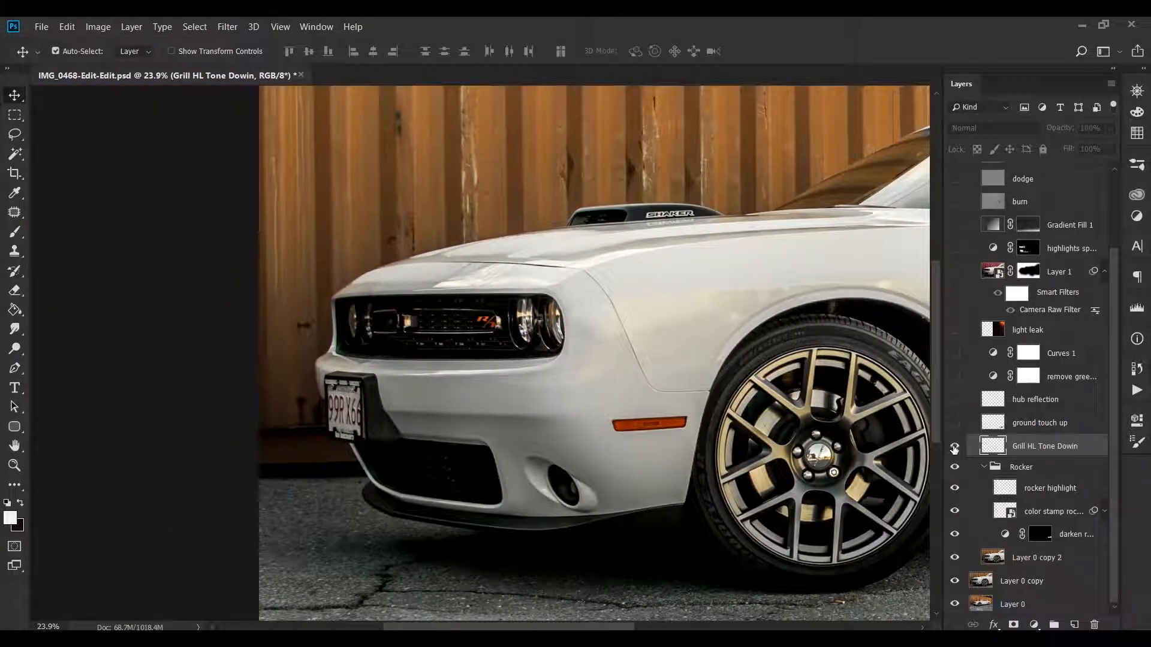
left_click(954, 447)
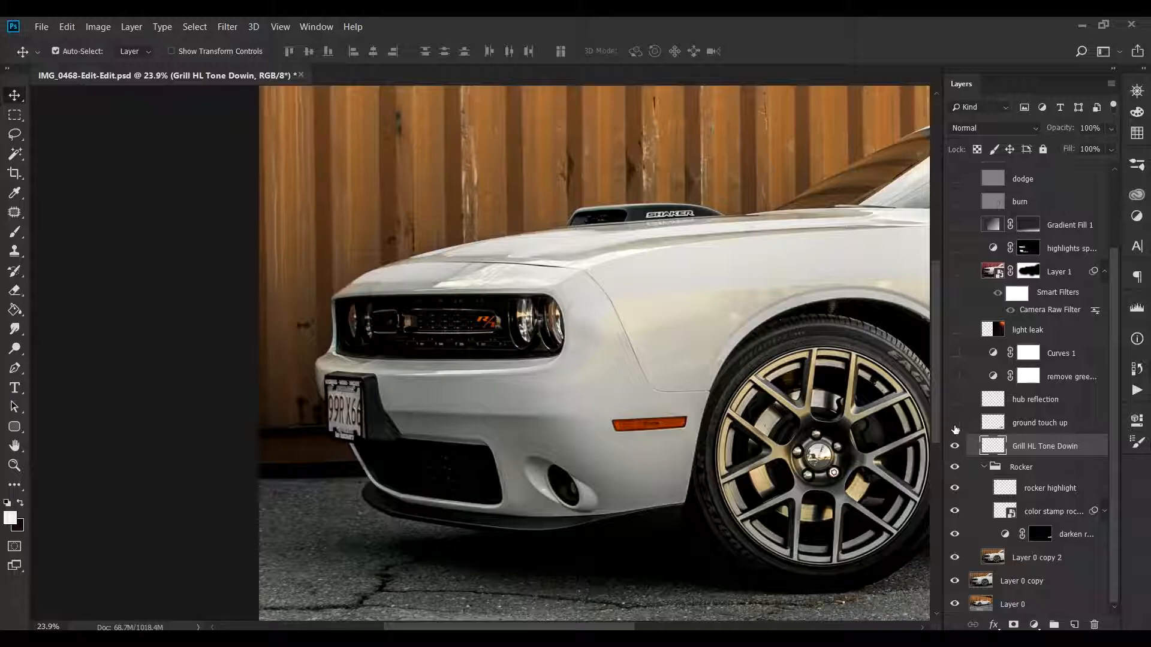
Inspect the debris on the pavement near the front wheel and show the ground touch up layer that cleans it
scroll(767, 407, "down", 1)
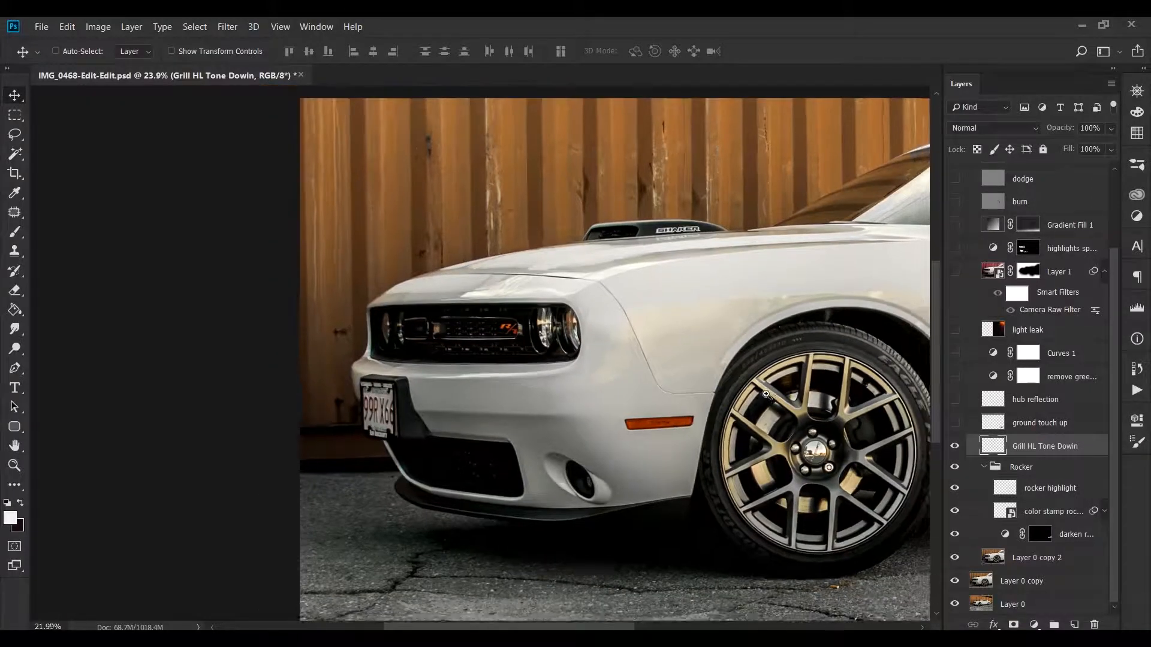
scroll(766, 393, "down", 1)
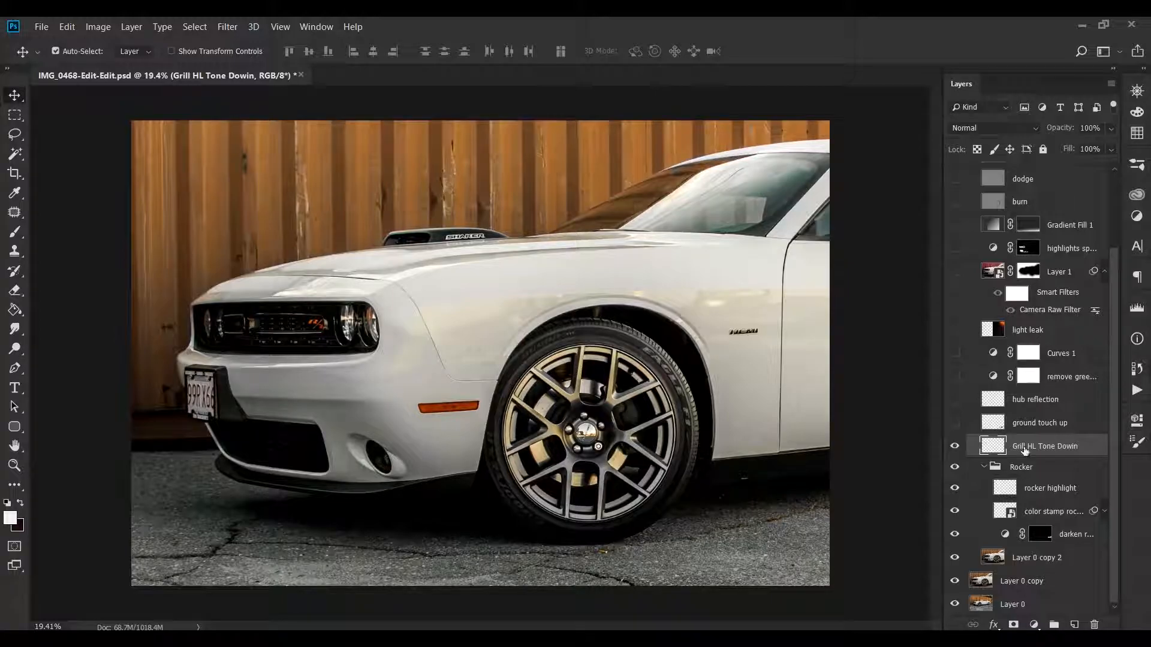
left_click(955, 423)
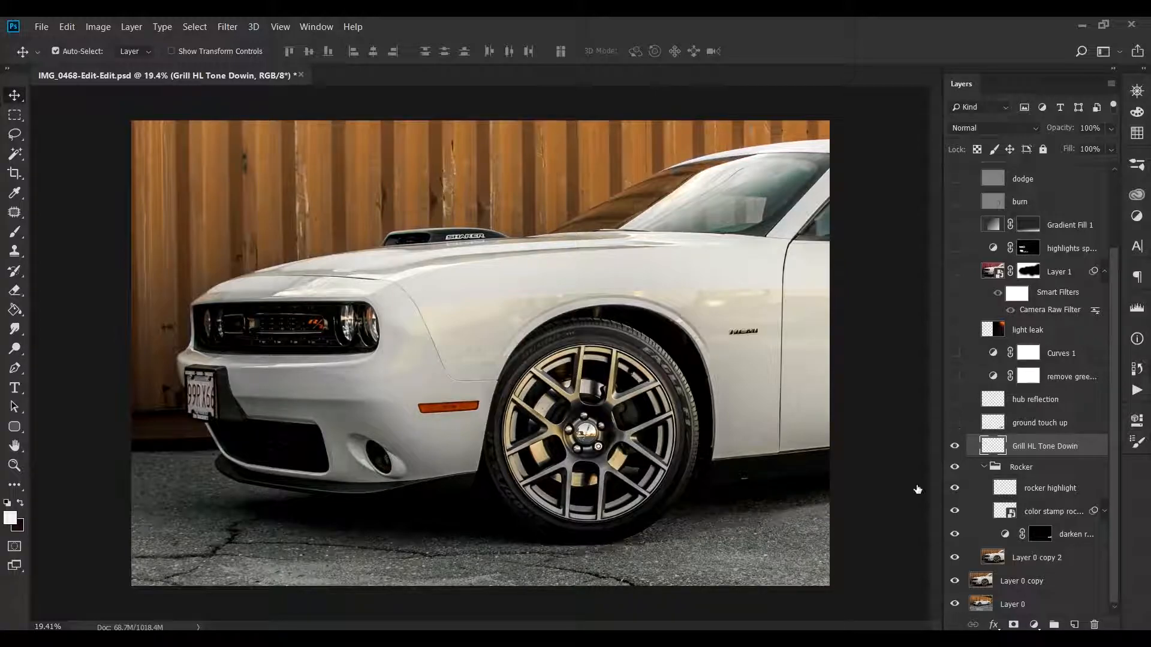
scroll(754, 536, "up", 3)
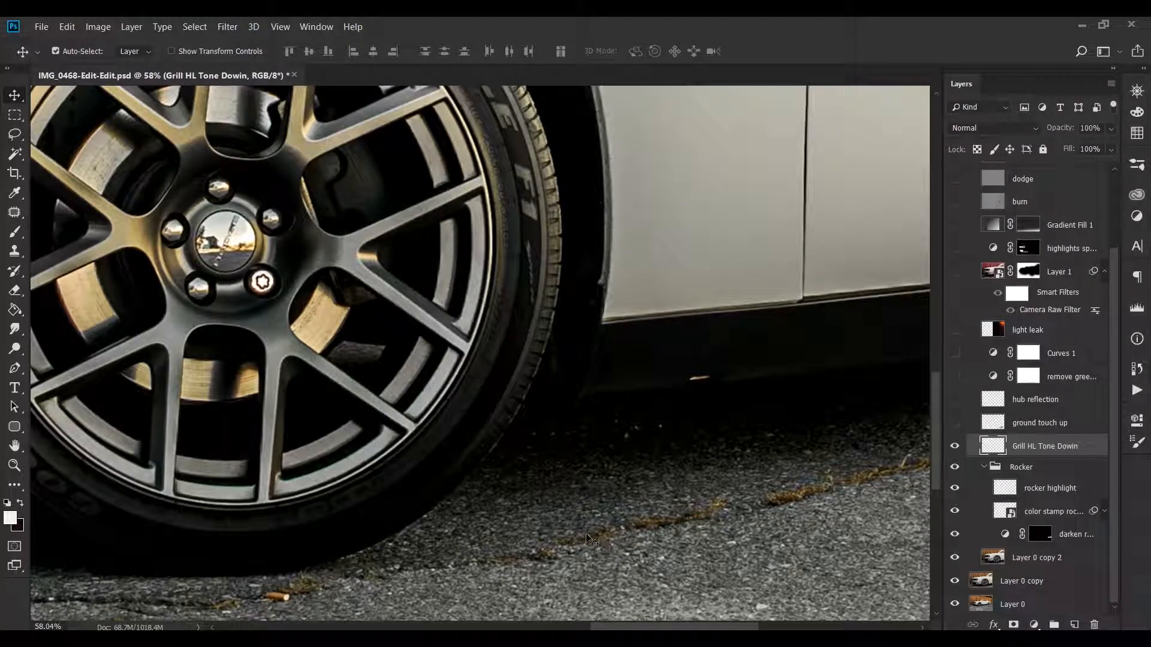
left_click_drag(634, 477, 751, 286)
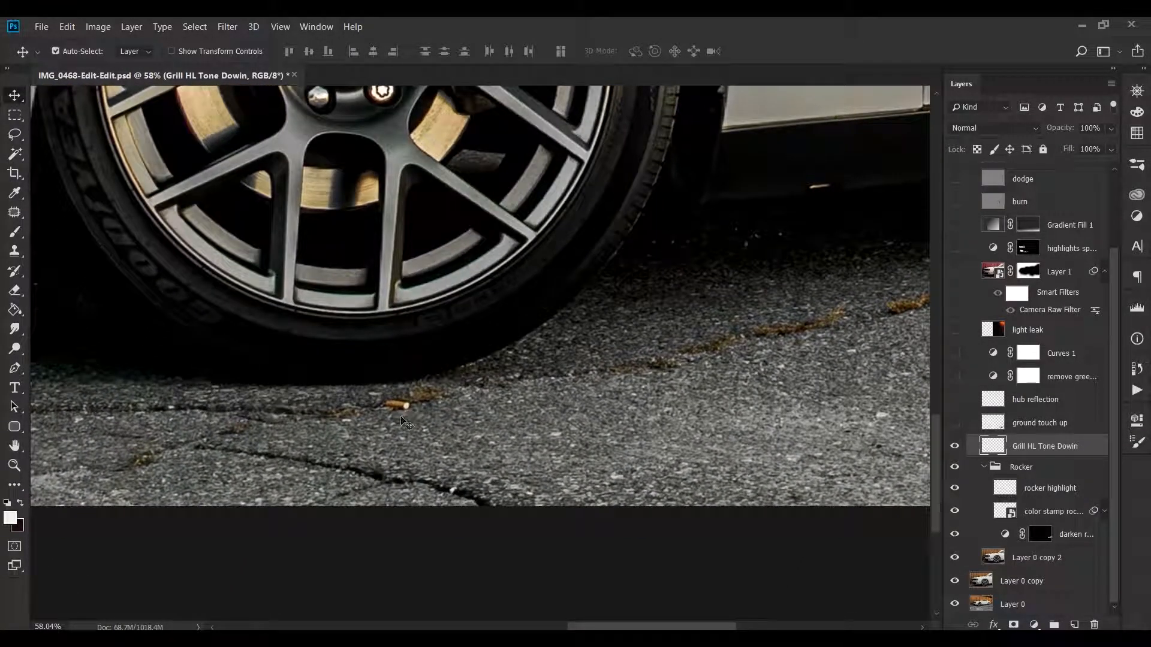
left_click(954, 424)
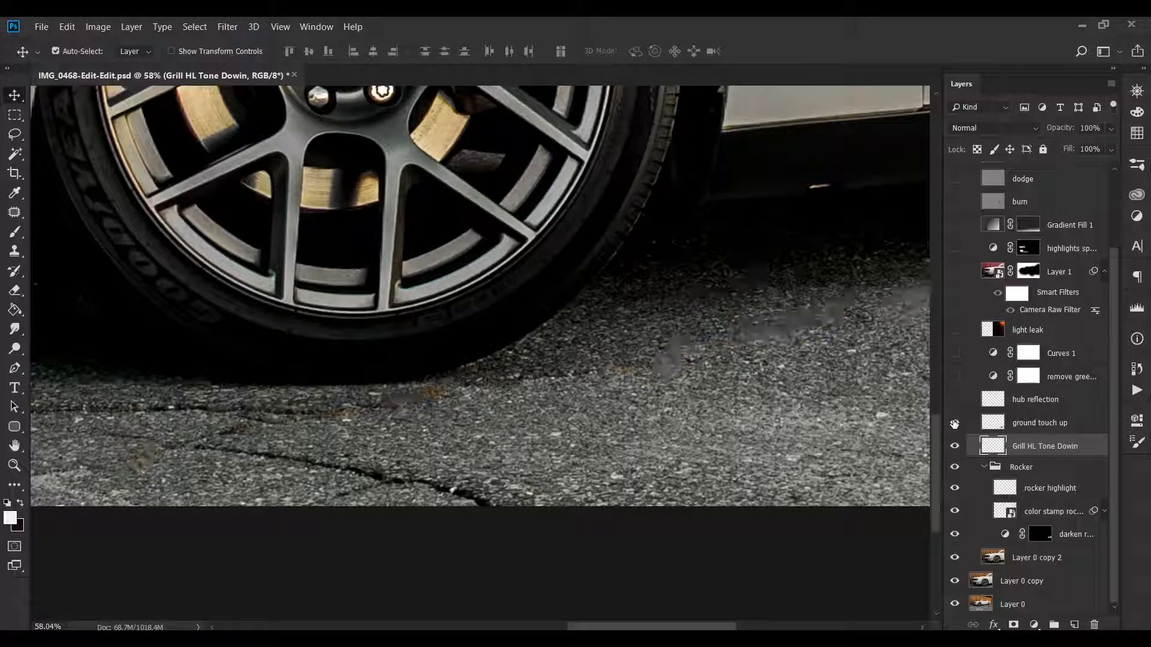
scroll(687, 423, "down", 4)
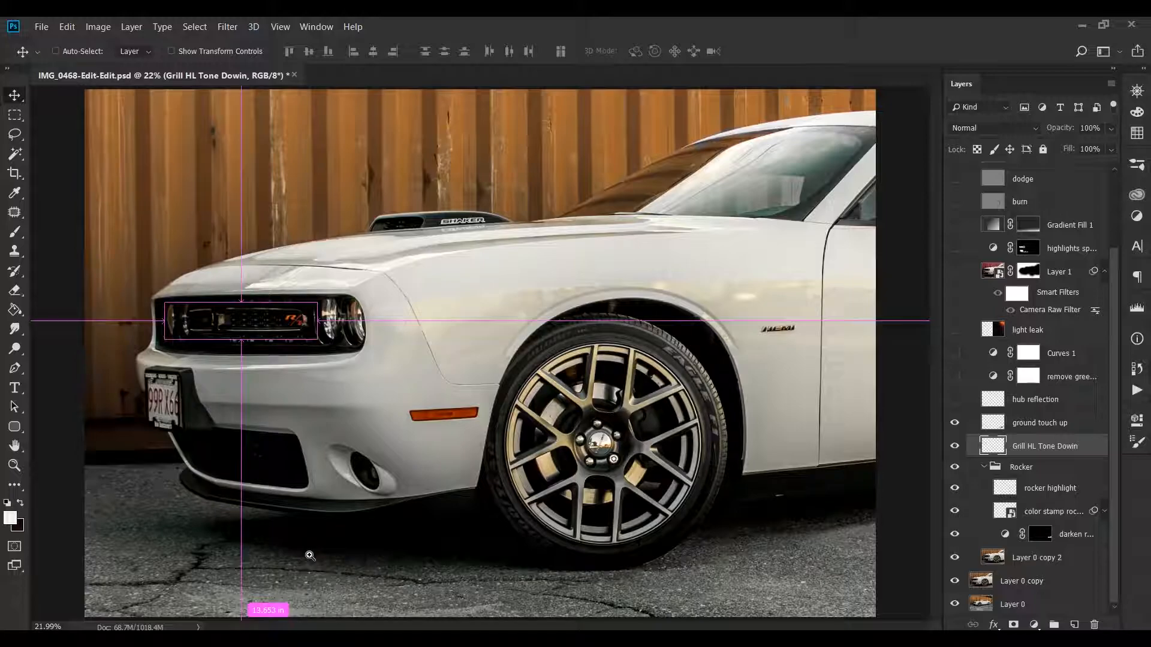
Inspect the front wheel's center cap up close and show the hub reflection layer
key("ctrl+minus")
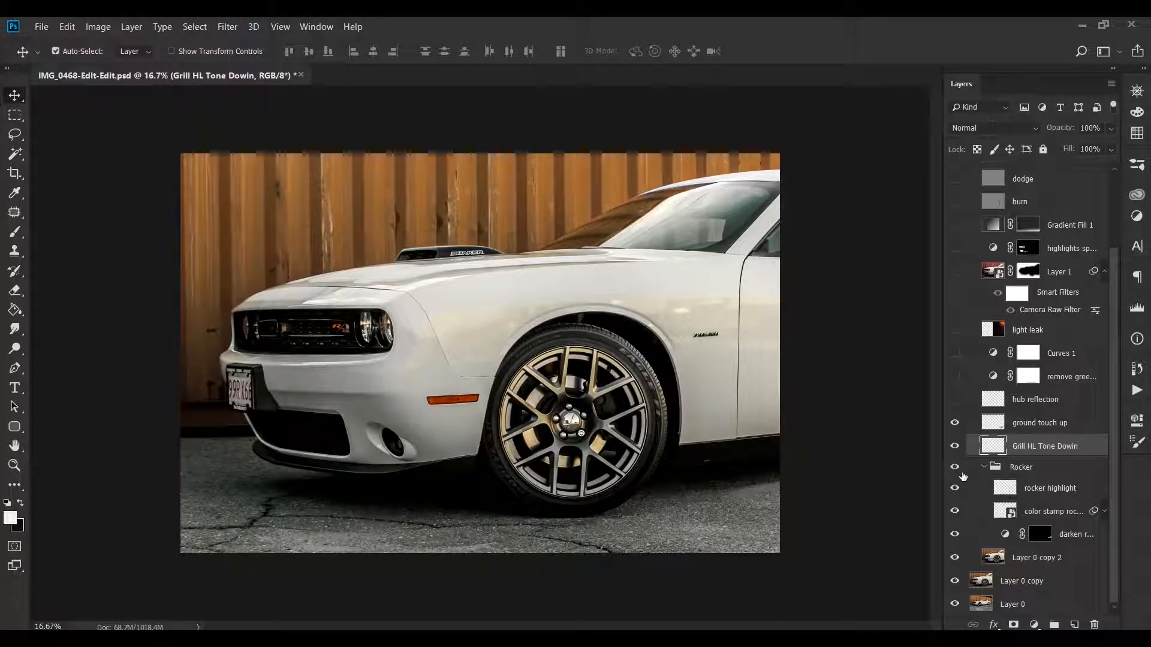
left_click_drag(613, 442, 678, 470)
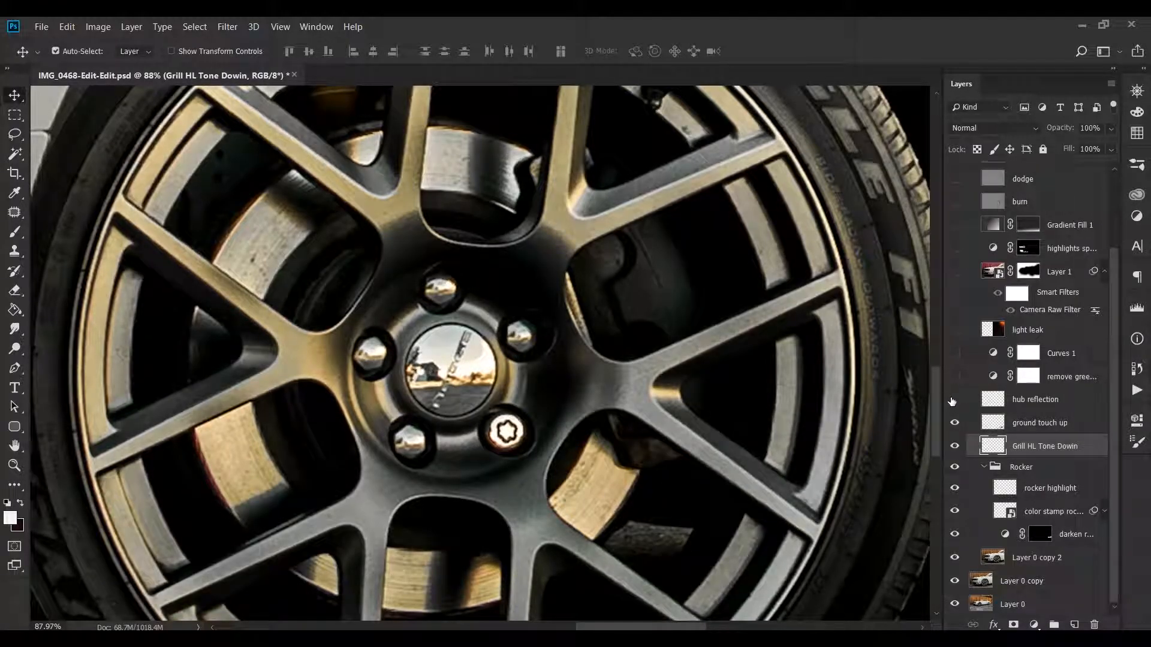
left_click_drag(457, 369, 504, 358)
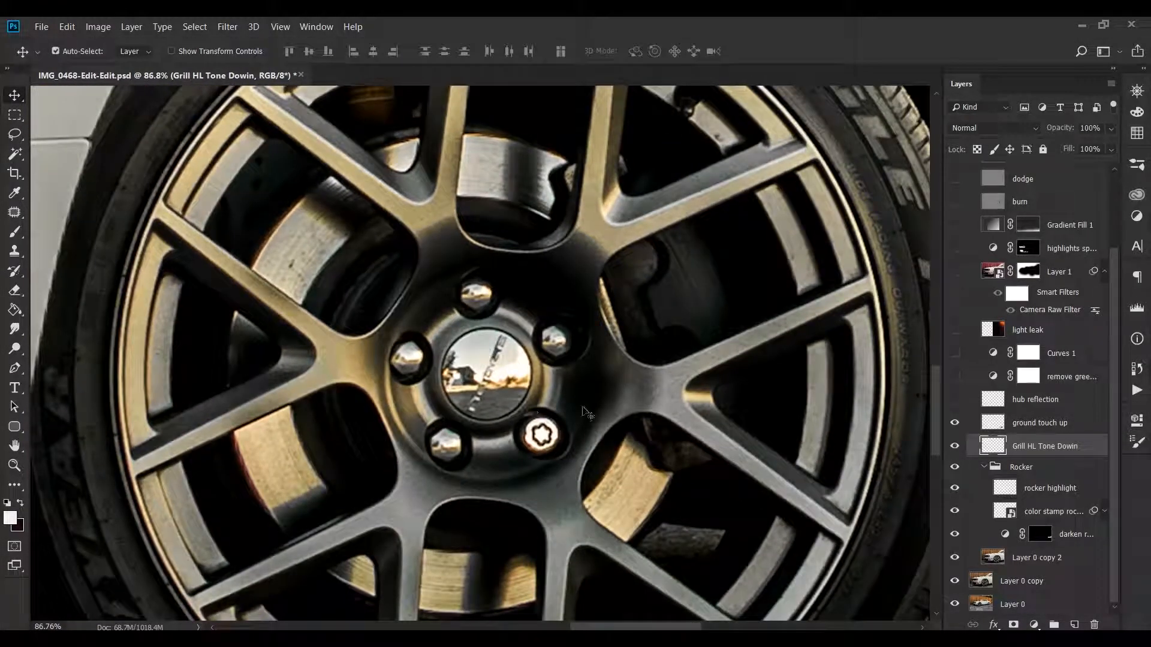
left_click(954, 400)
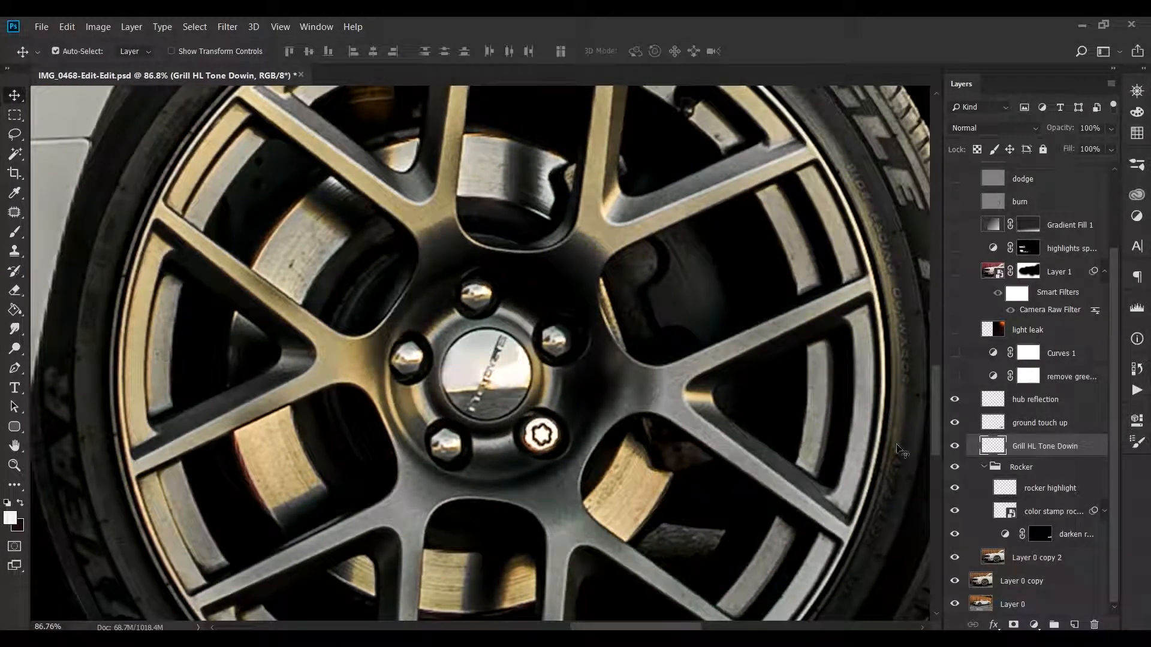
left_click_drag(637, 382, 665, 378)
left_click(67, 26)
left_click(84, 37)
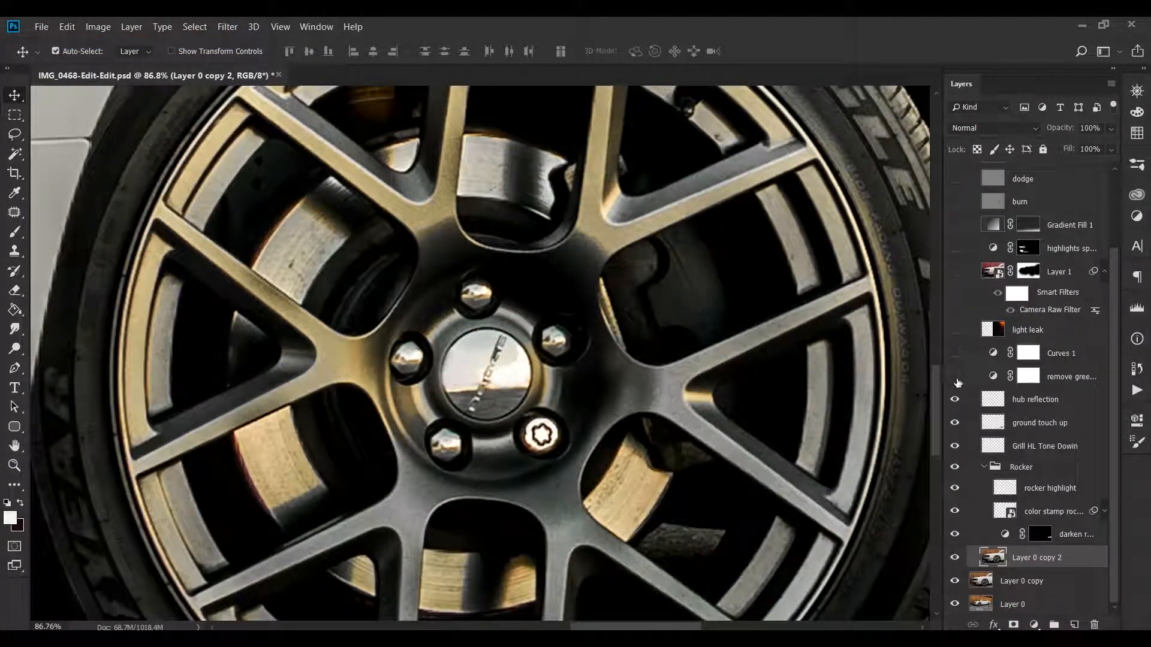
scroll(758, 359, "down", 5)
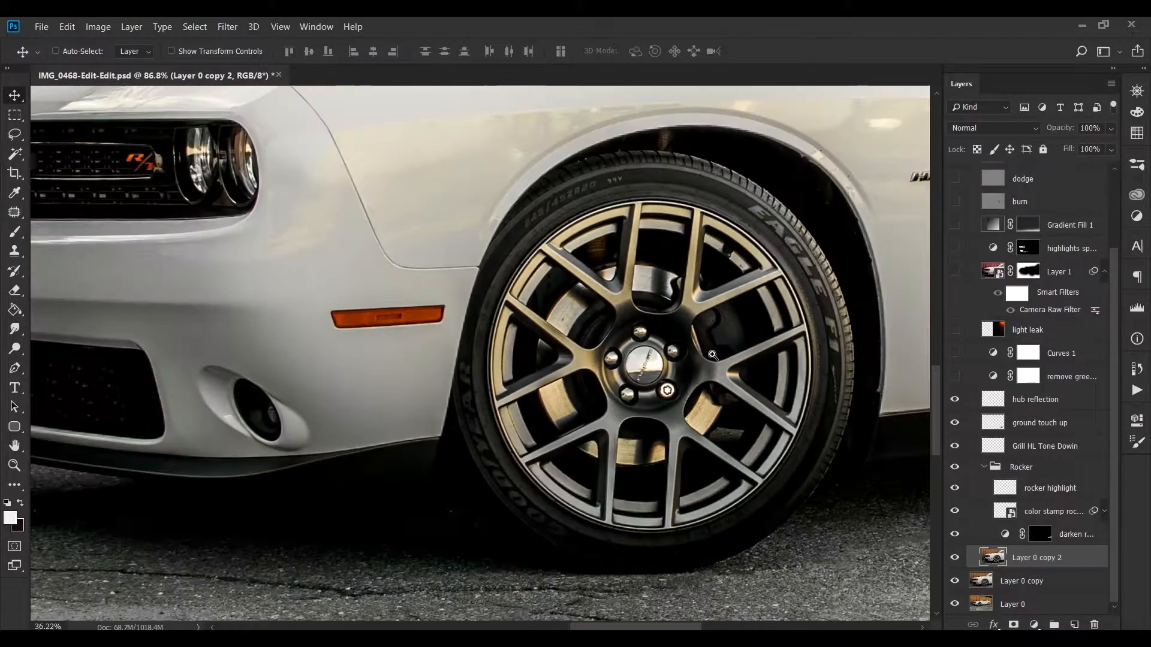
scroll(773, 367, "down", 4)
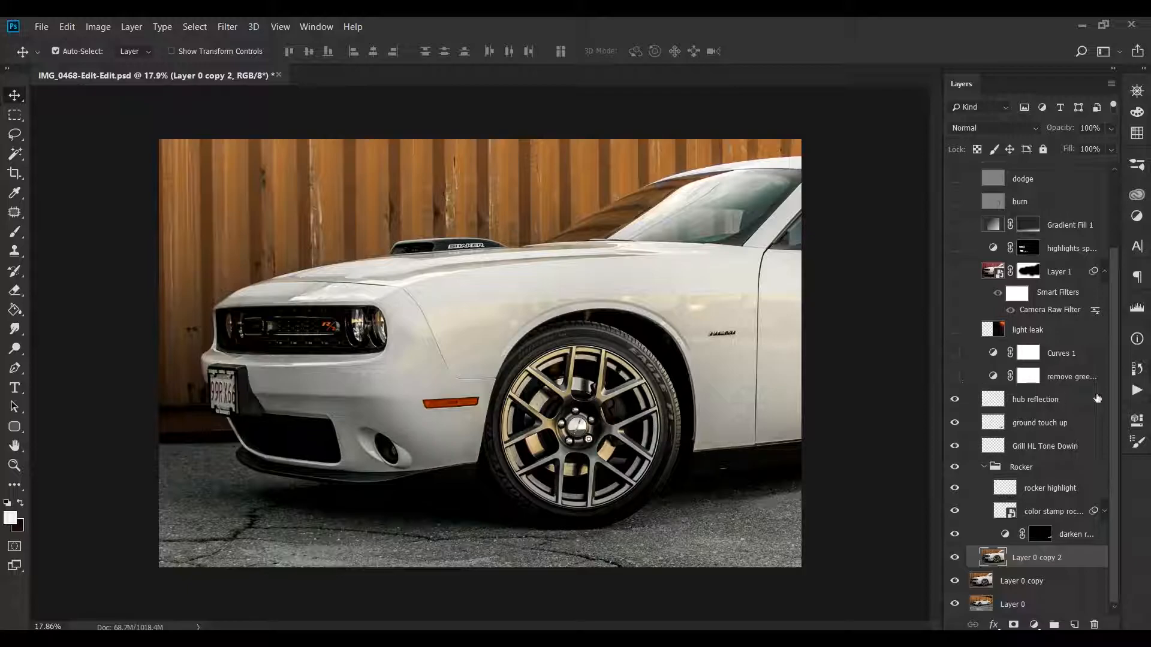
Show the remove green hue layer and examine its Curves adjustment settings
left_click(1085, 378)
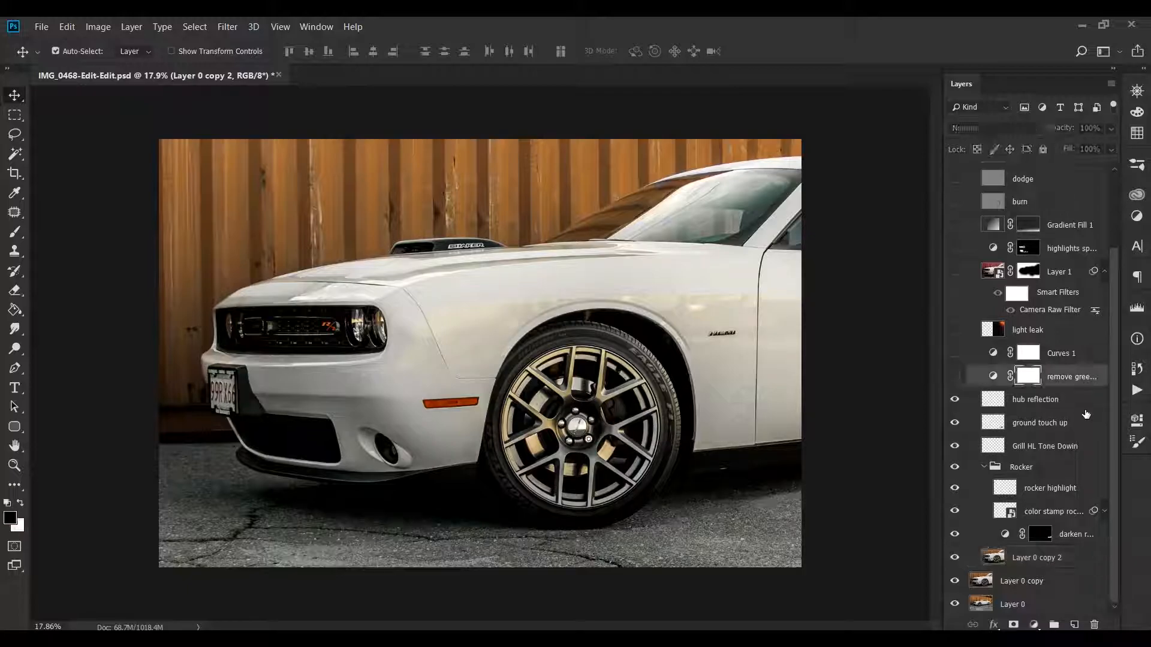
double_click(990, 377)
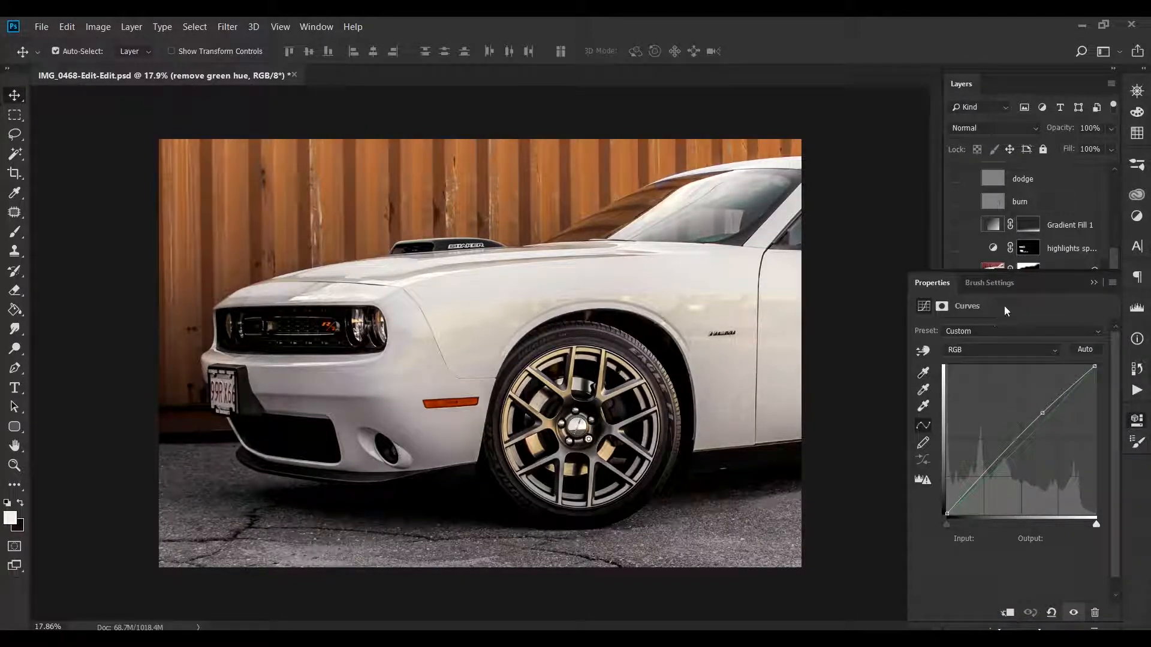
left_click_drag(1035, 287, 850, 262)
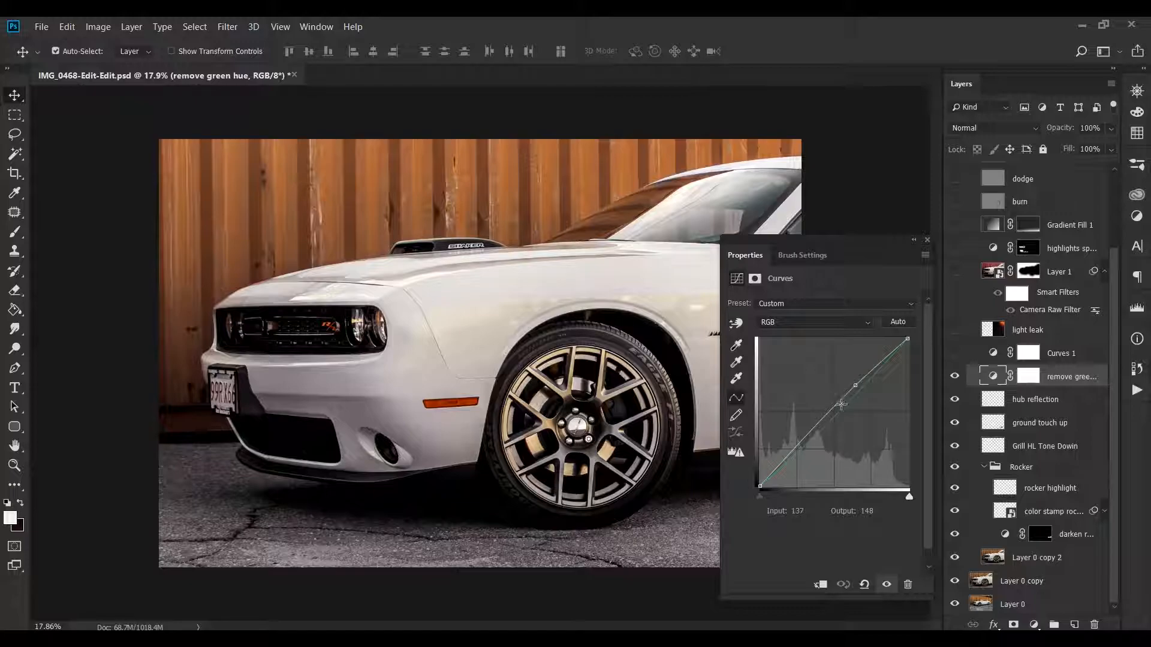
left_click(913, 242)
Show the Curves 1 layer and move the collapsed Properties panel off the photo
left_click(955, 355)
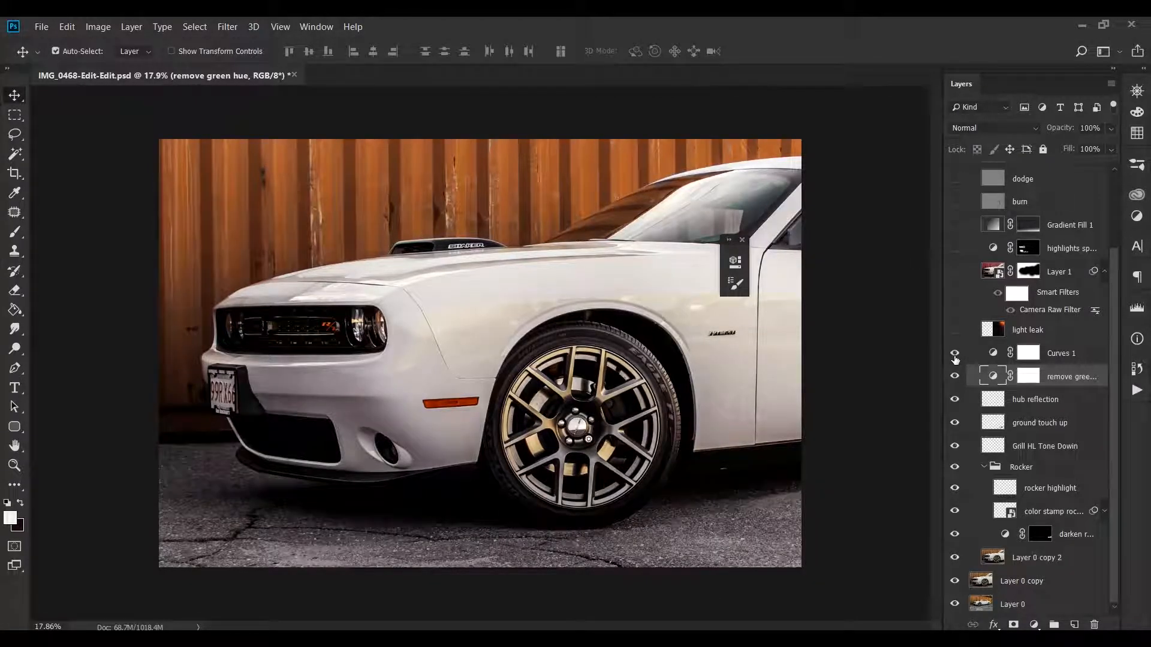
left_click(954, 354)
left_click_drag(735, 255, 881, 289)
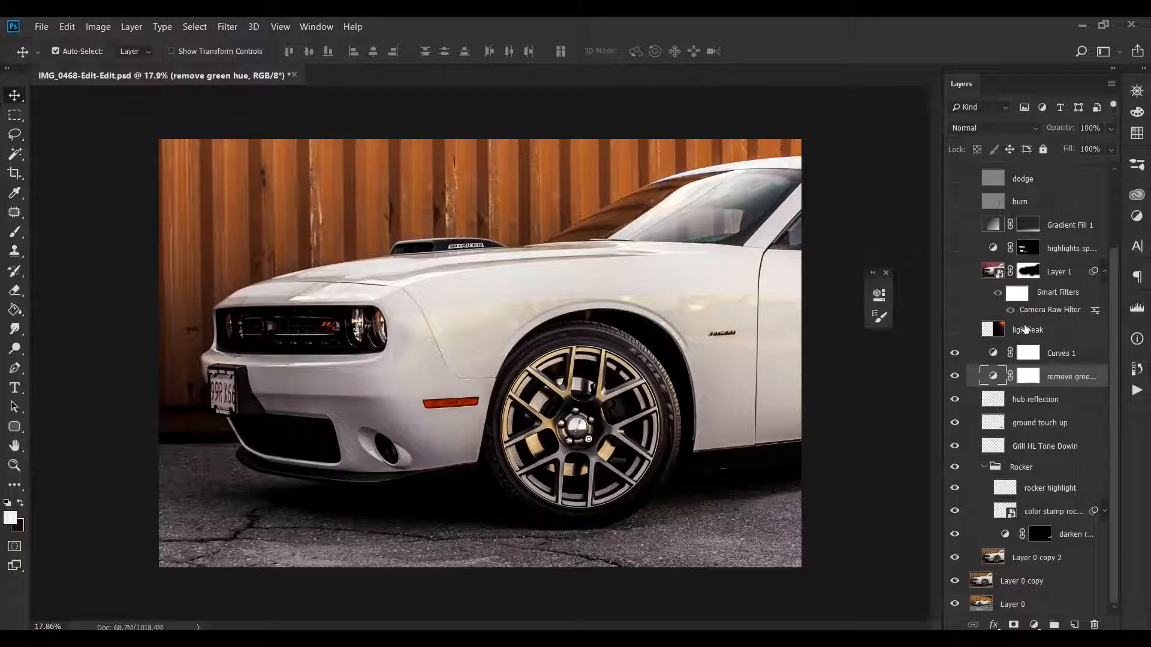
Show the light leak layer and change its blend mode to Normal to expose the underlying image
left_click(1045, 334)
left_click(954, 329)
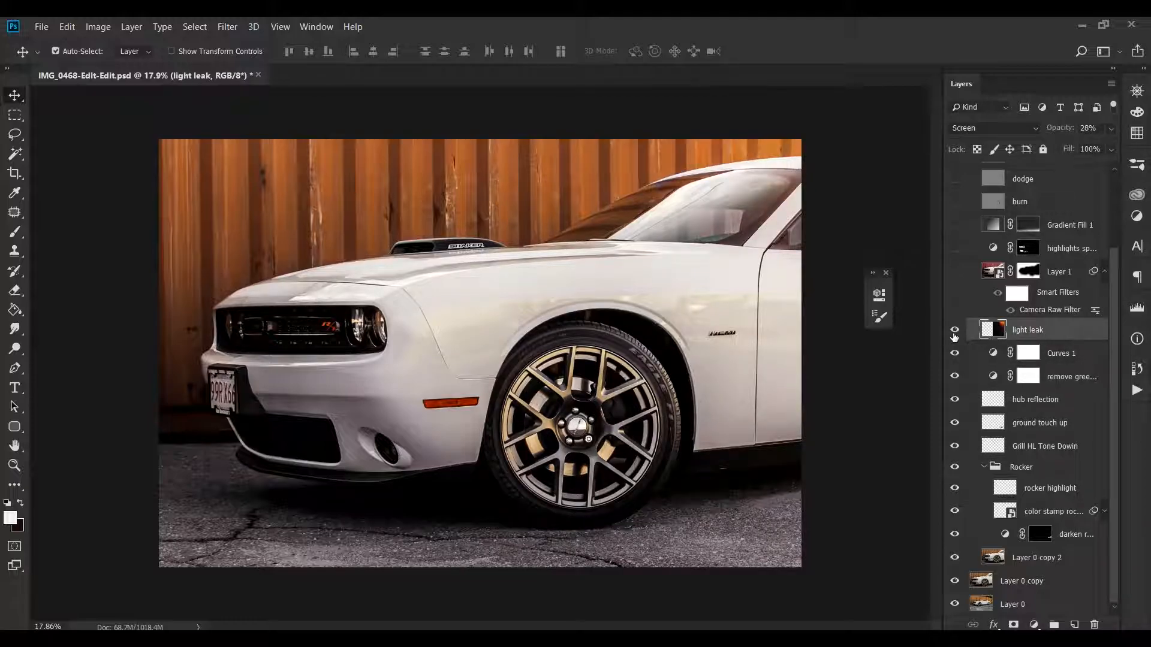
left_click(1029, 132)
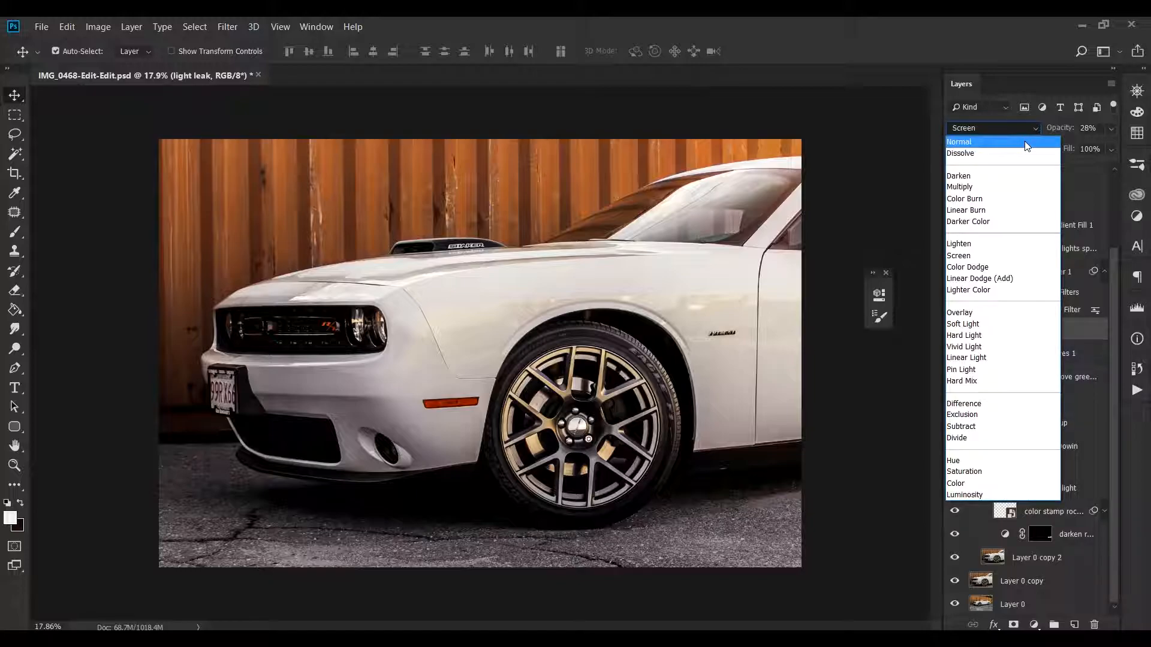
left_click(1024, 141)
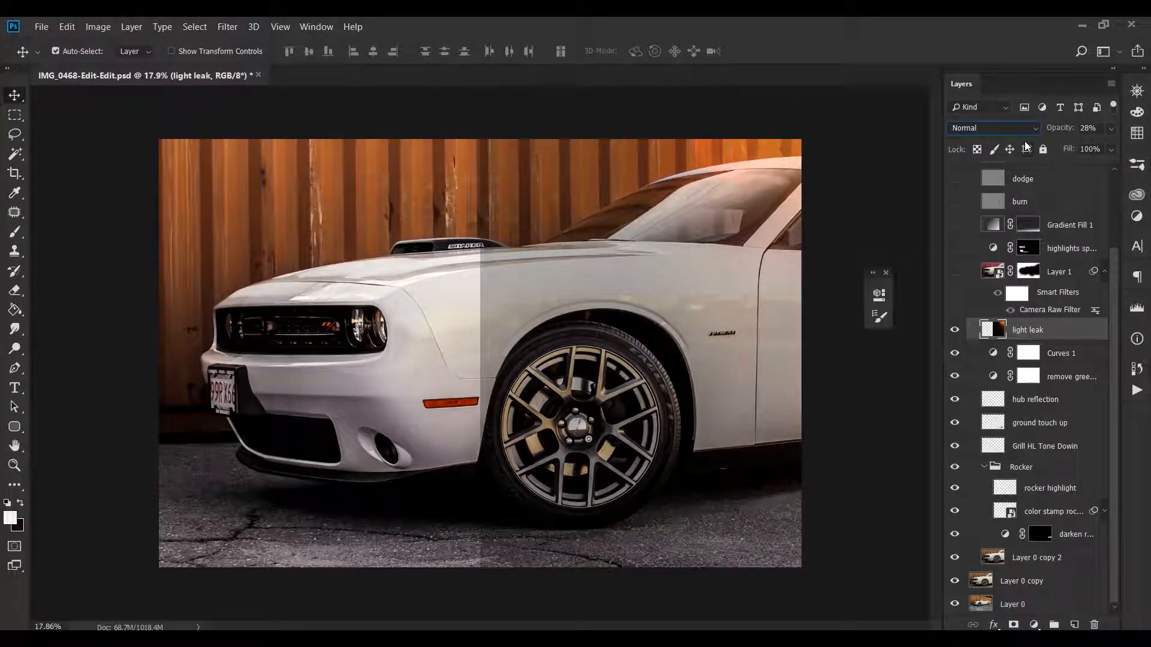
Raise the light leak layer's opacity to fully reveal its black and orange content, and bring it down to 29%
left_click(1112, 131)
left_click_drag(1111, 157, 1144, 163)
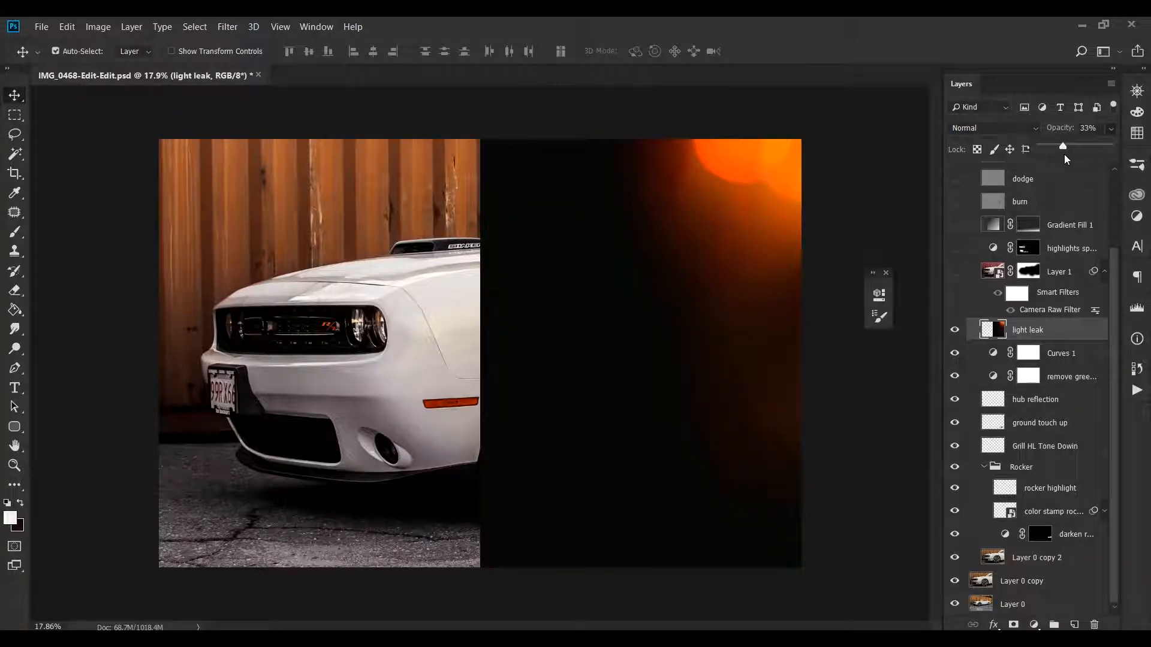
left_click_drag(1064, 154, 1060, 153)
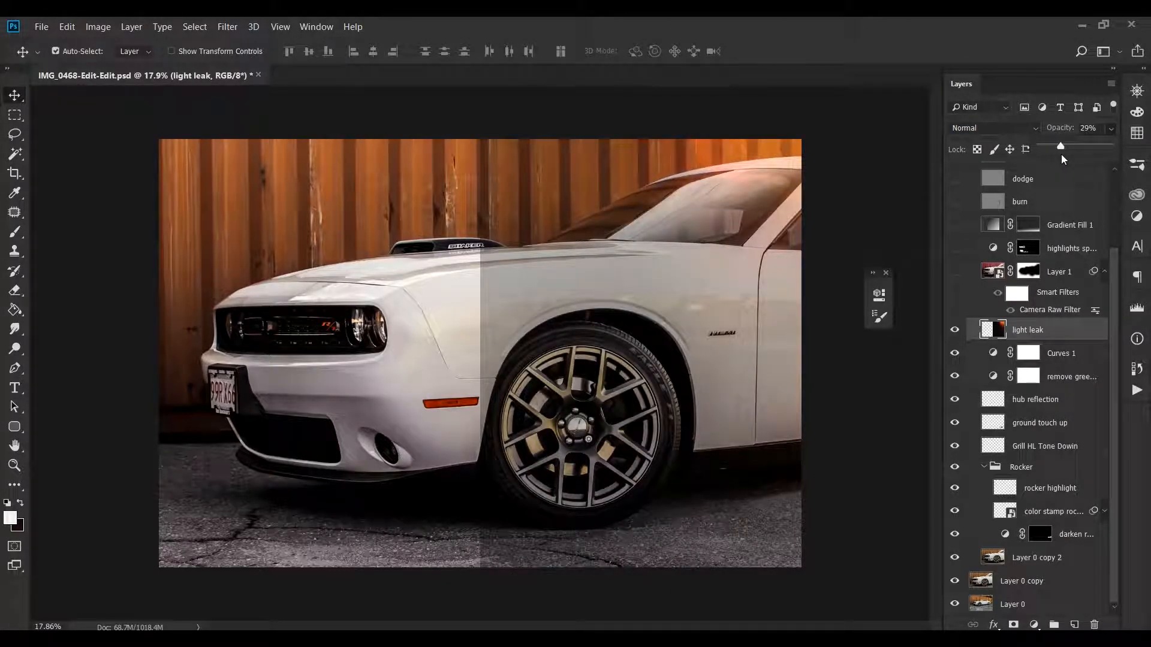
Set the light leak layer's blend mode to Screen and toggle the layer to compare the photo with and without it
left_click(1035, 130)
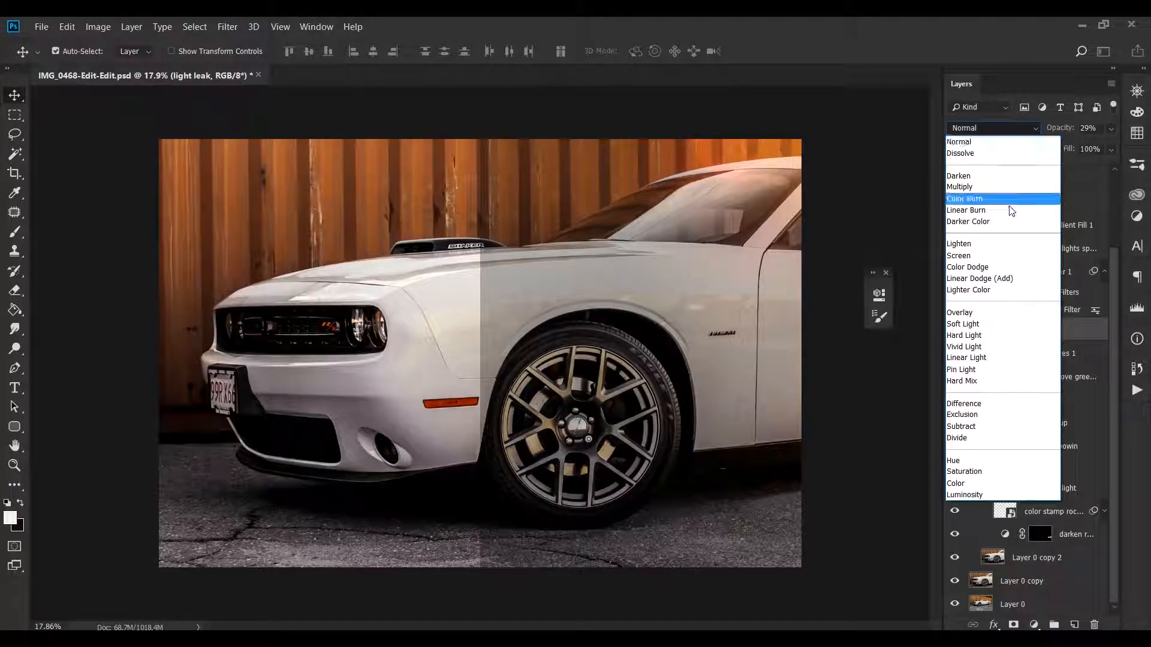
left_click(1015, 257)
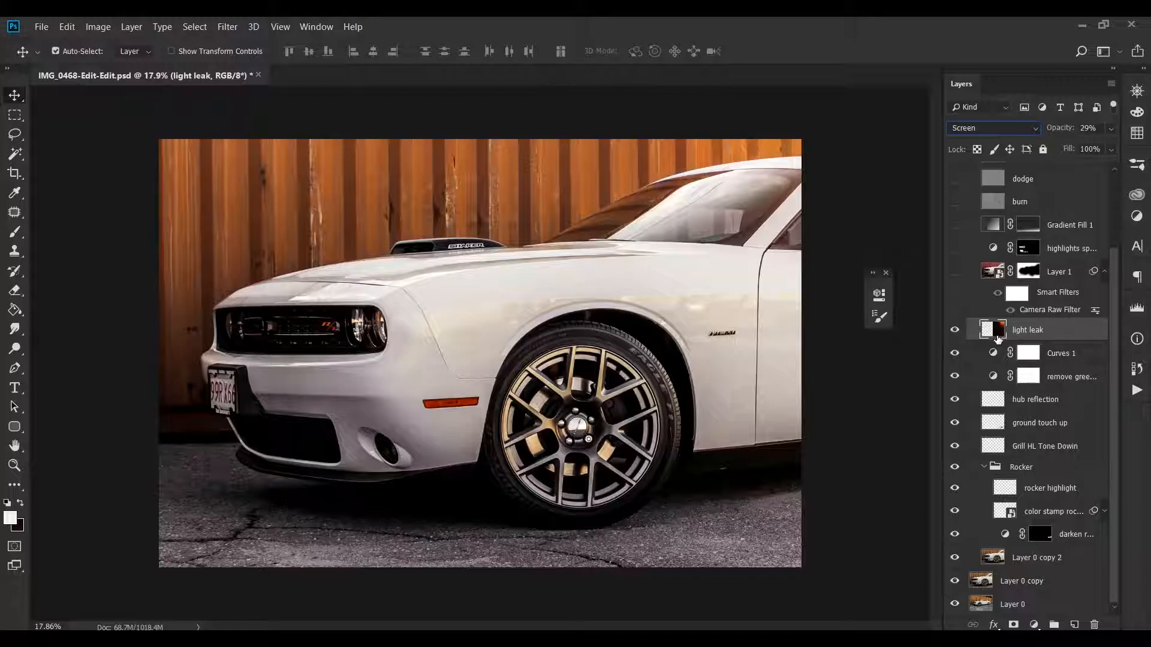
left_click(954, 331)
left_click(954, 331)
Show Layer 1, toggling its visibility to compare the container wall's color before and after
left_click(956, 274)
left_click(955, 274)
left_click(955, 273)
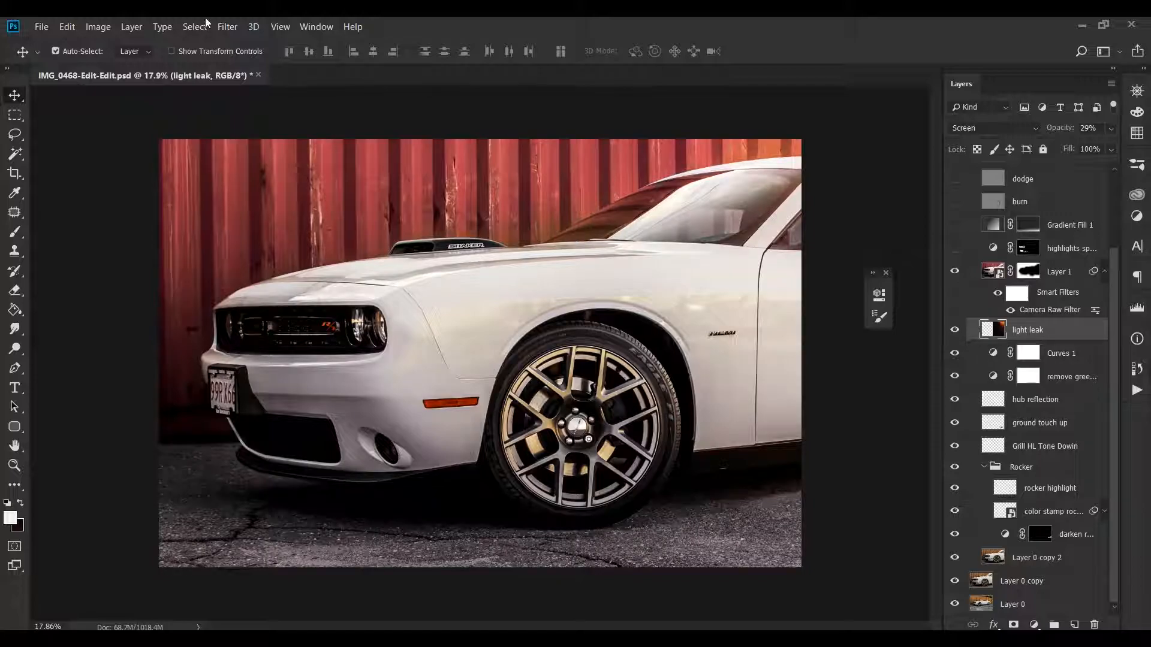
Select Layer 1 and look through its layer commands, such as Convert to Smart Object, without applying any
left_click(1056, 274)
right_click(1056, 273)
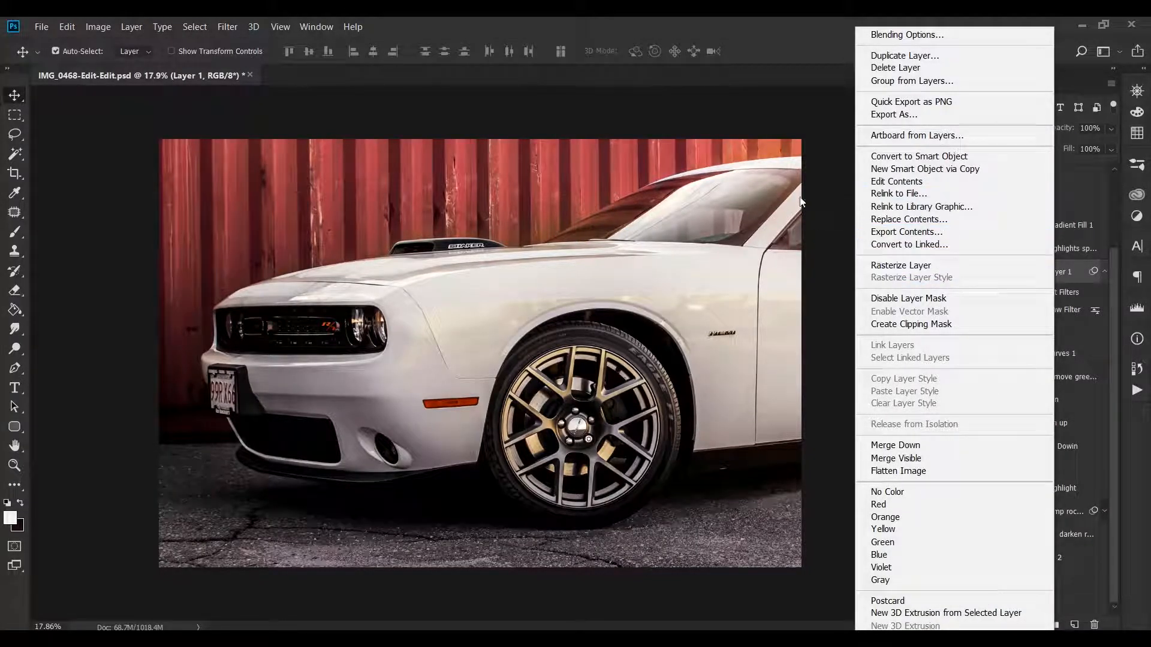
left_click(815, 184)
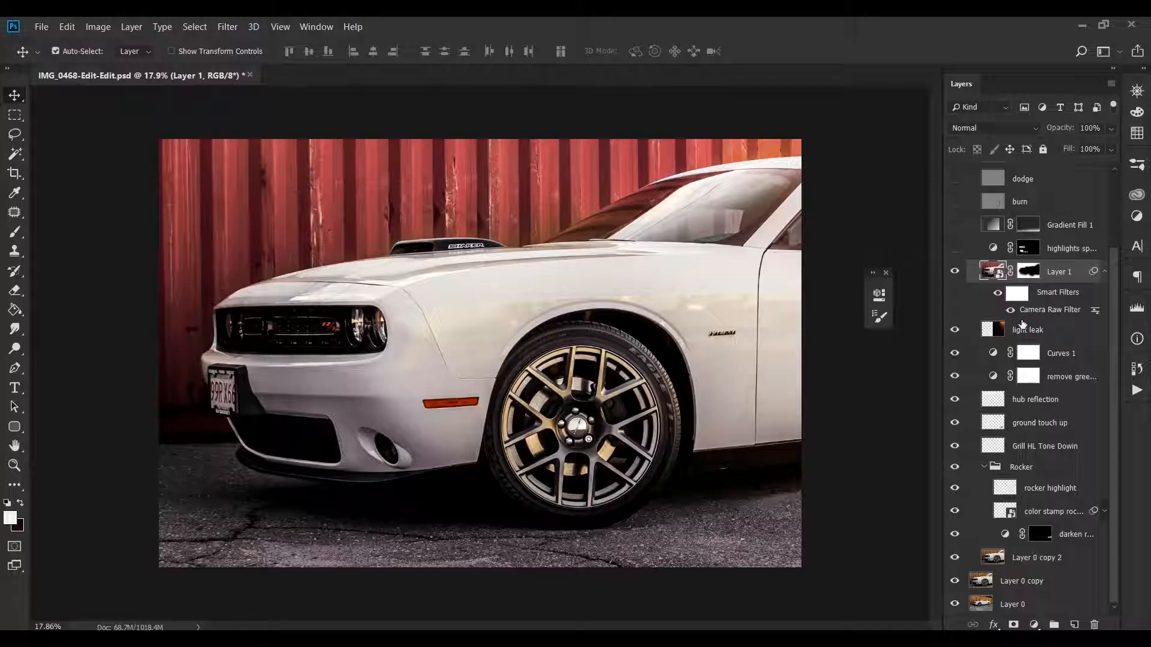
Review the Basic, Tone Curve, Detail and Effects settings of Layer 1's Camera Raw Filter, and close it without changes
double_click(1050, 313)
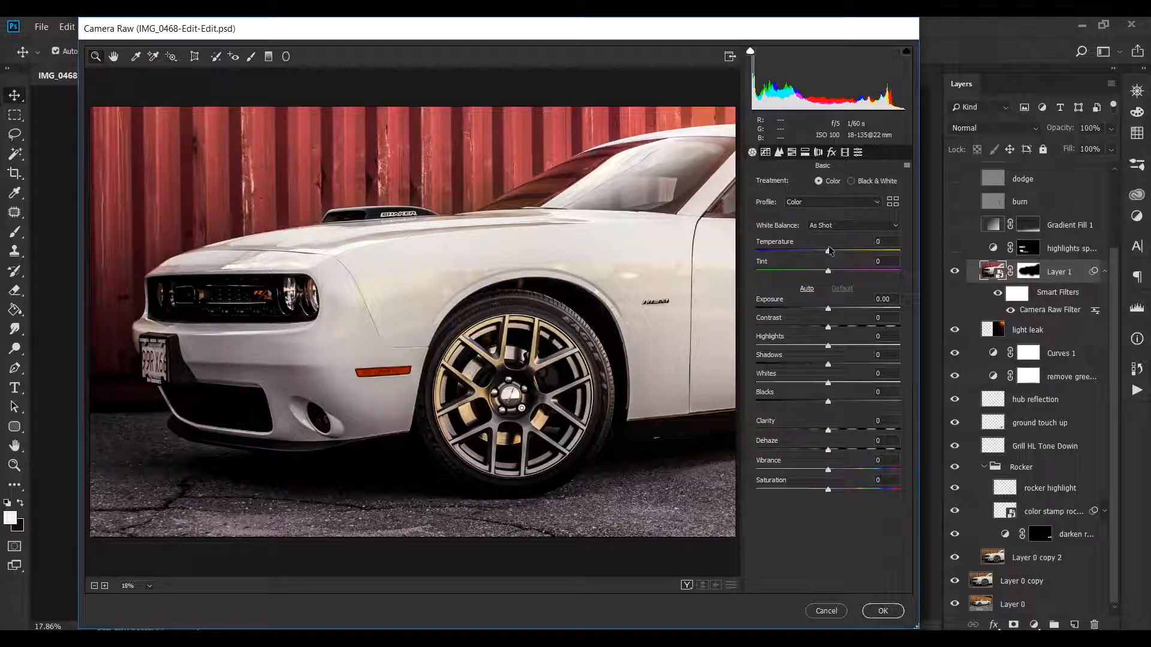
left_click(767, 152)
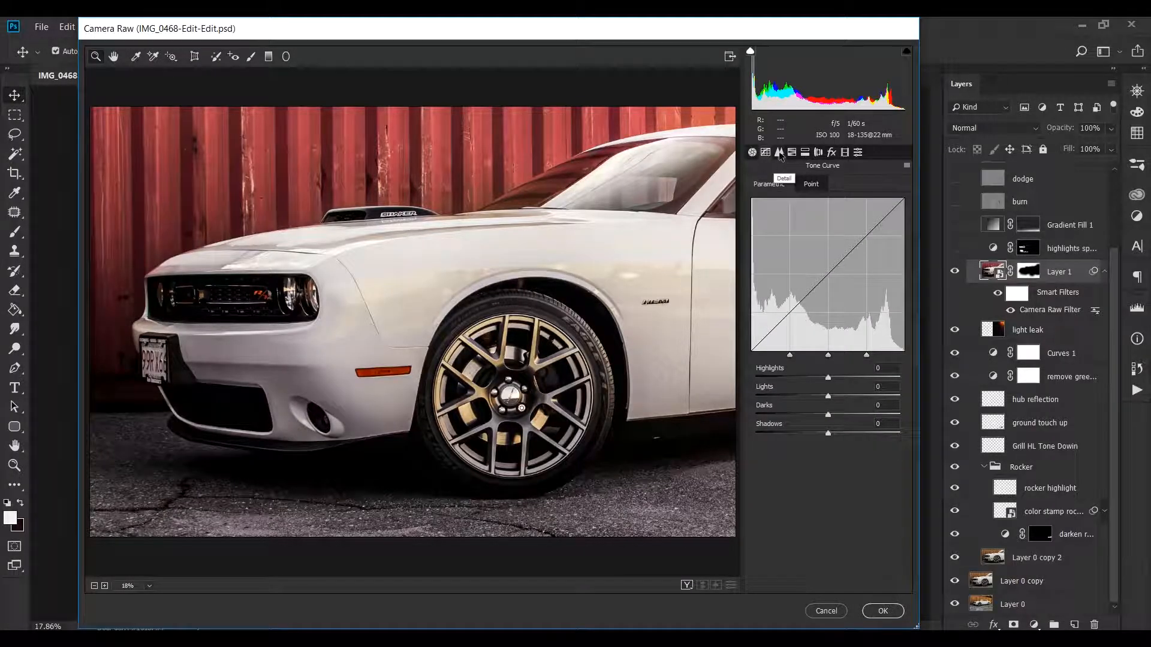
left_click(779, 153)
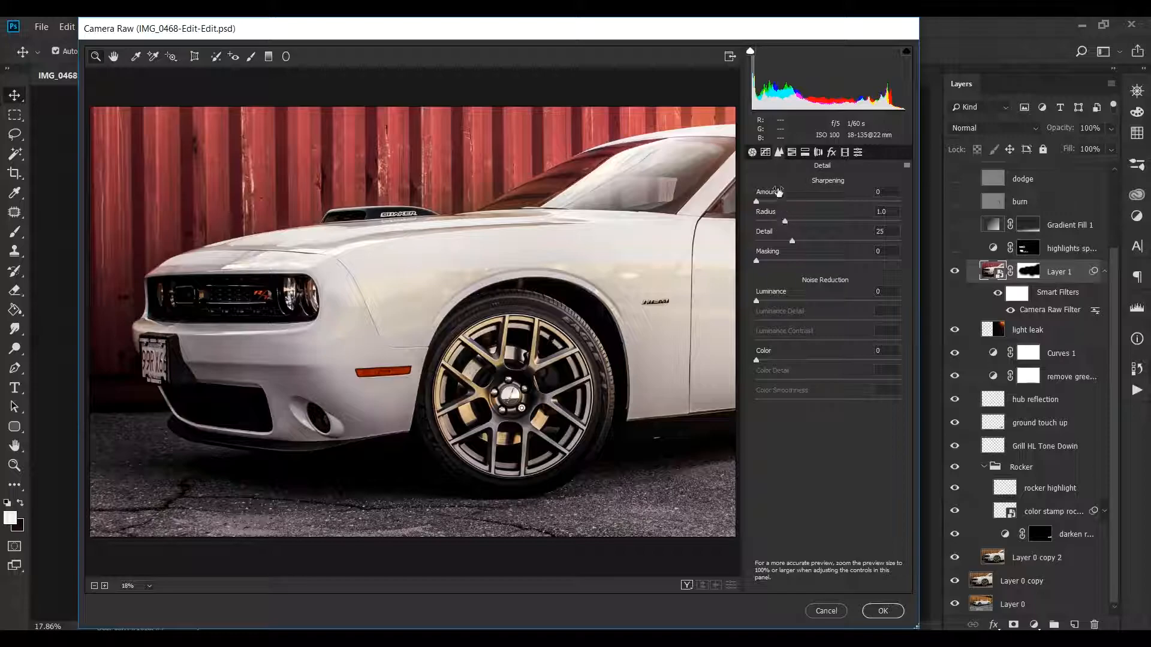
left_click(830, 153)
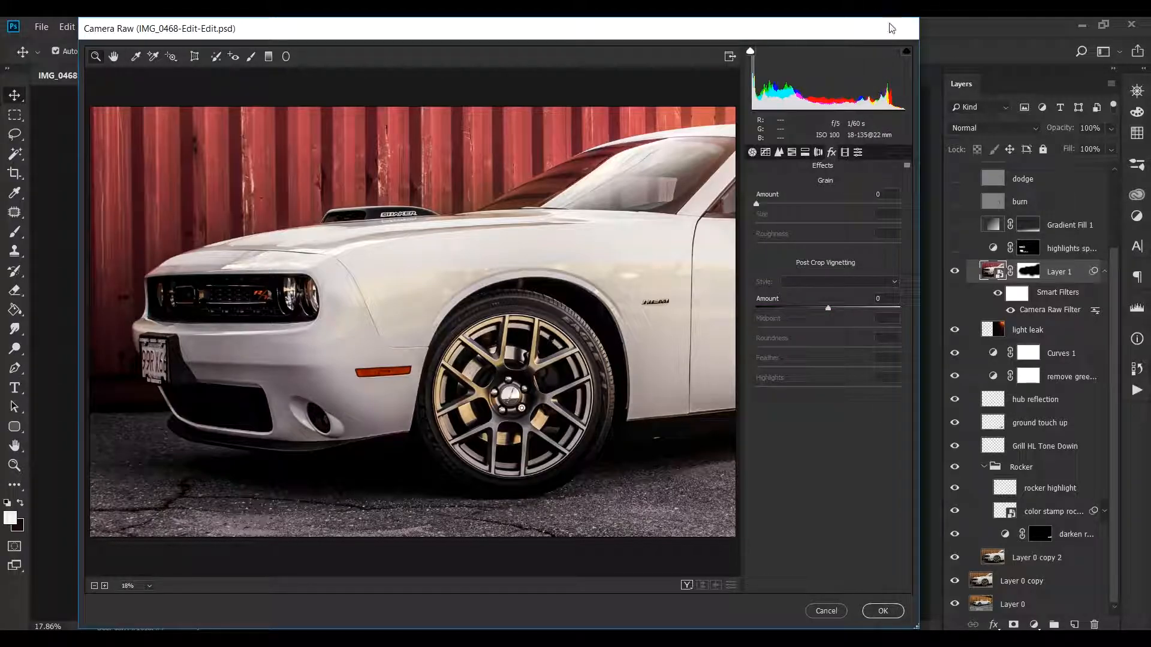
left_click(823, 610)
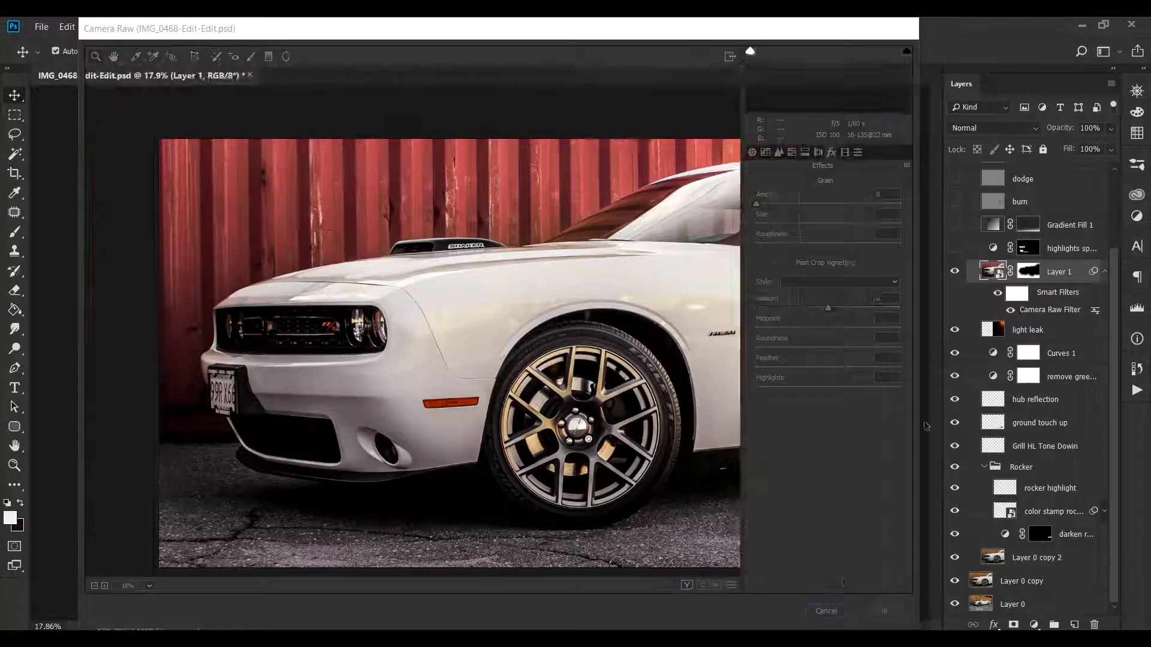
Hide and show Layer 1 again to compare the orange and red versions of the container wall
left_click(955, 274)
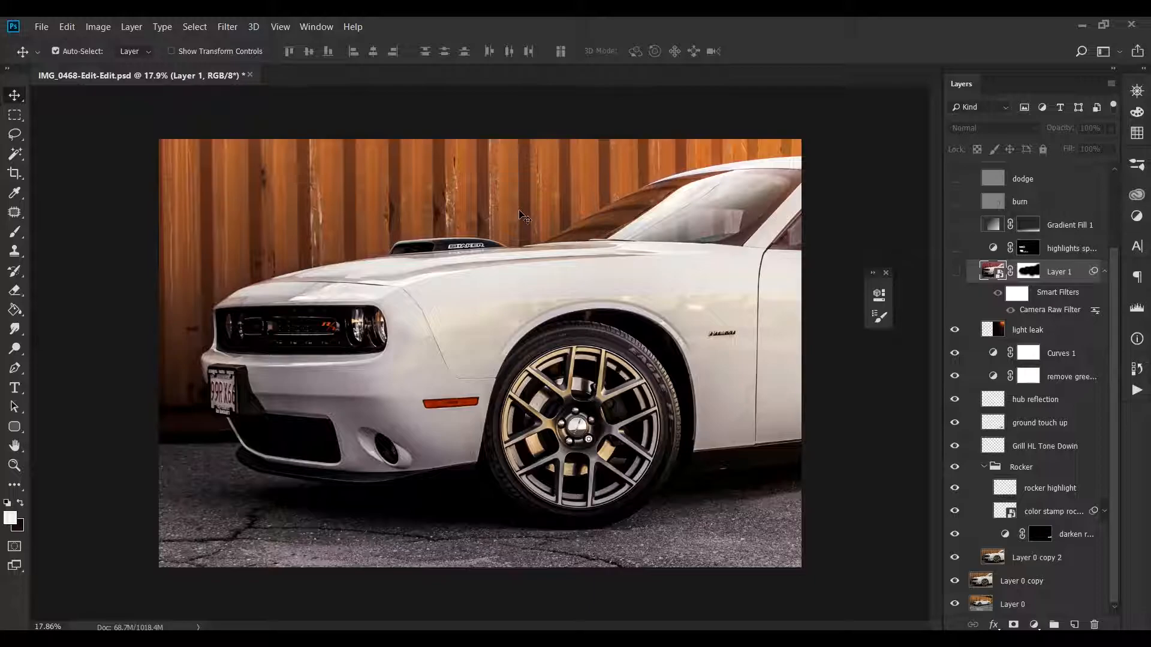
left_click(955, 273)
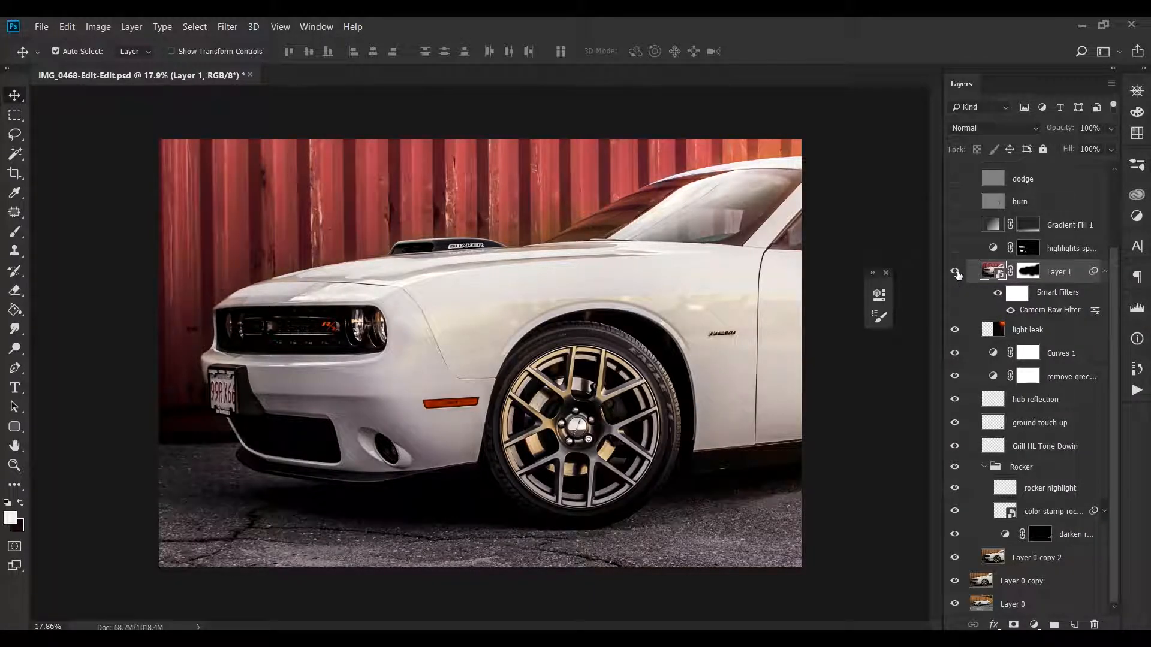
left_click(956, 273)
left_click(955, 273)
Show the highlights splitter layer and examine its Hue/Saturation adjustment values
double_click(992, 248)
left_click_drag(782, 289, 852, 234)
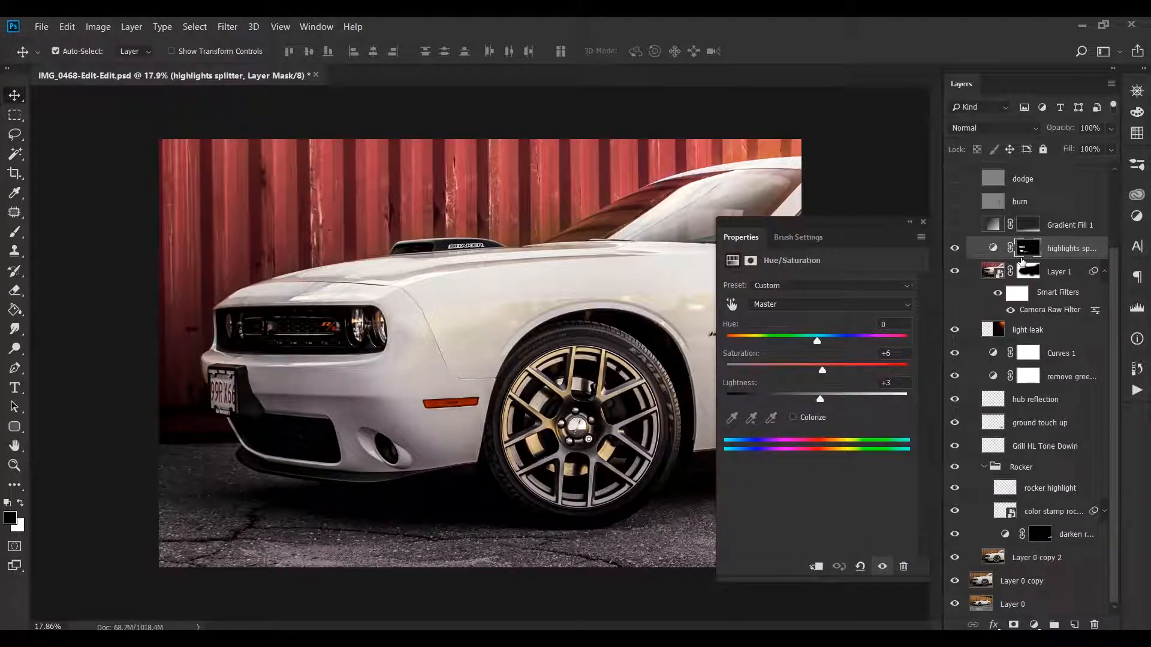
left_click(923, 222)
Disable the highlights splitter layer's mask to view the adjustment over the whole photo, and enable the mask again
right_click(1027, 250)
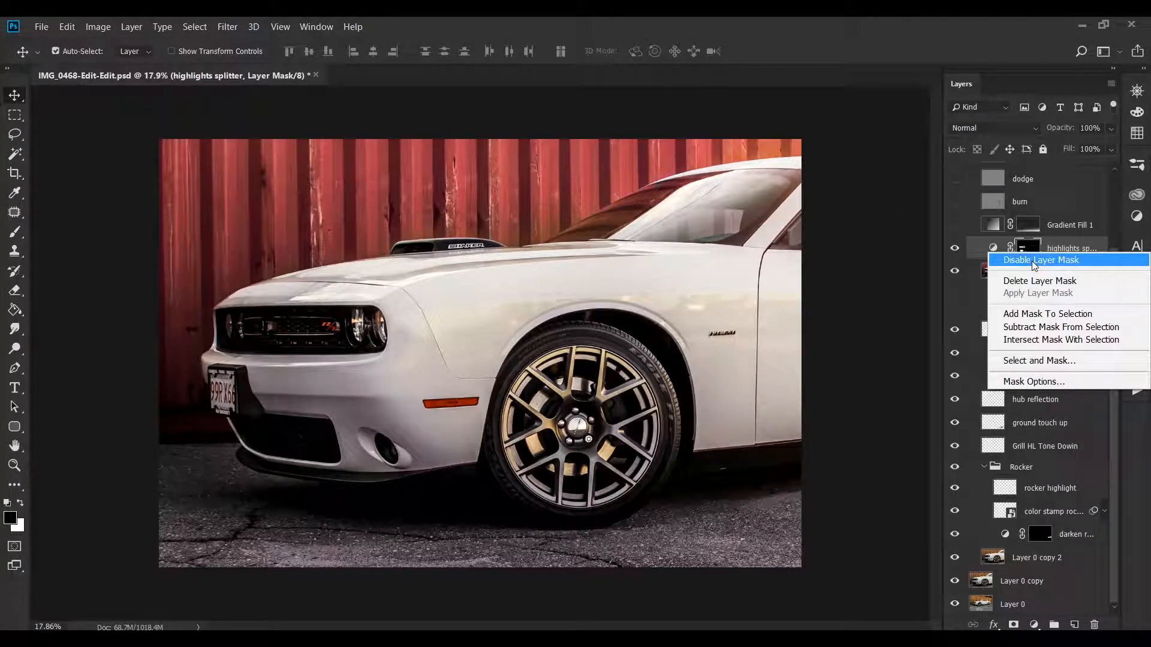
left_click(1031, 261)
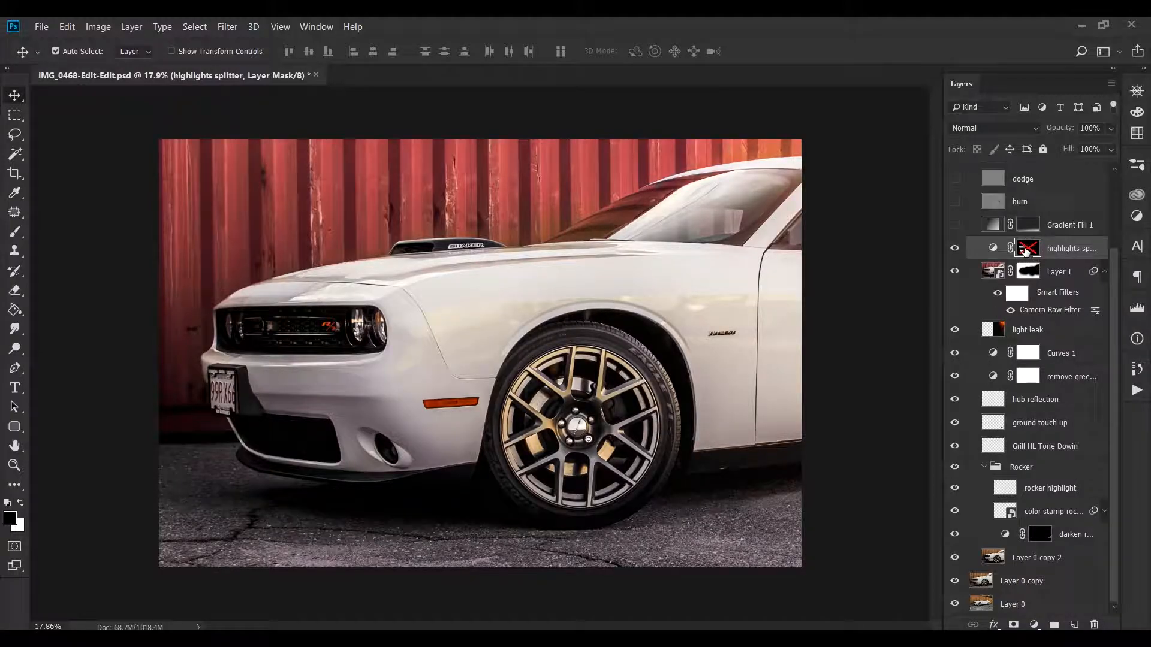
right_click(1026, 252)
left_click(1034, 259)
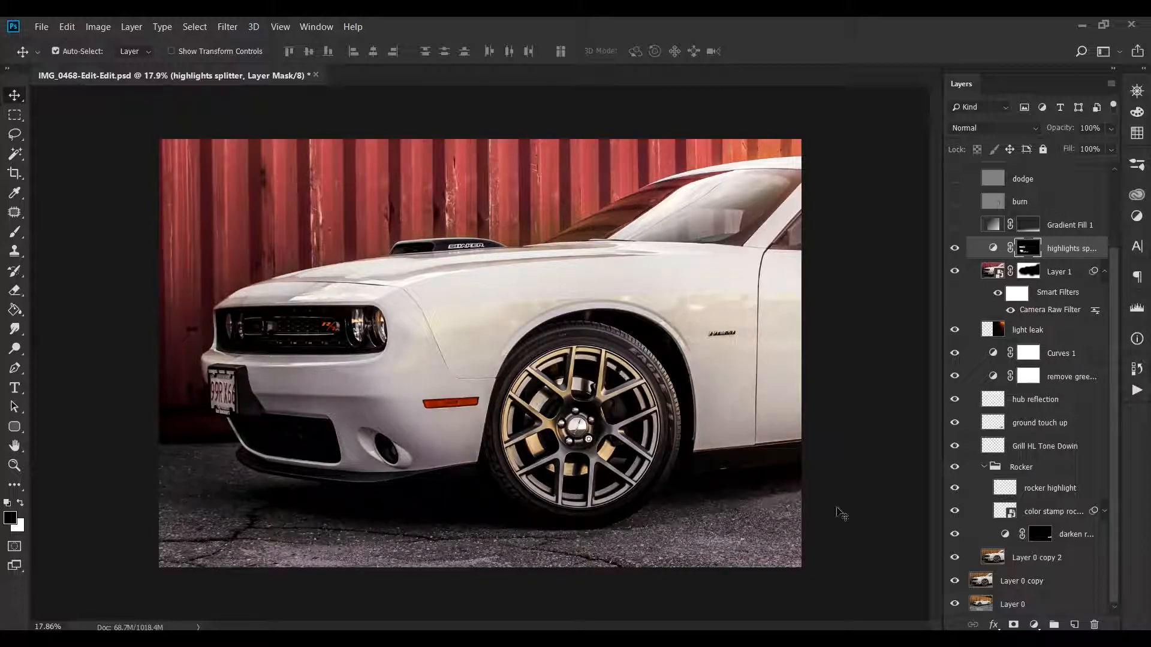
Show the Gradient Fill 1 layer, toggling its visibility to compare the ground before and after
left_click(954, 226)
left_click(954, 225)
left_click(954, 225)
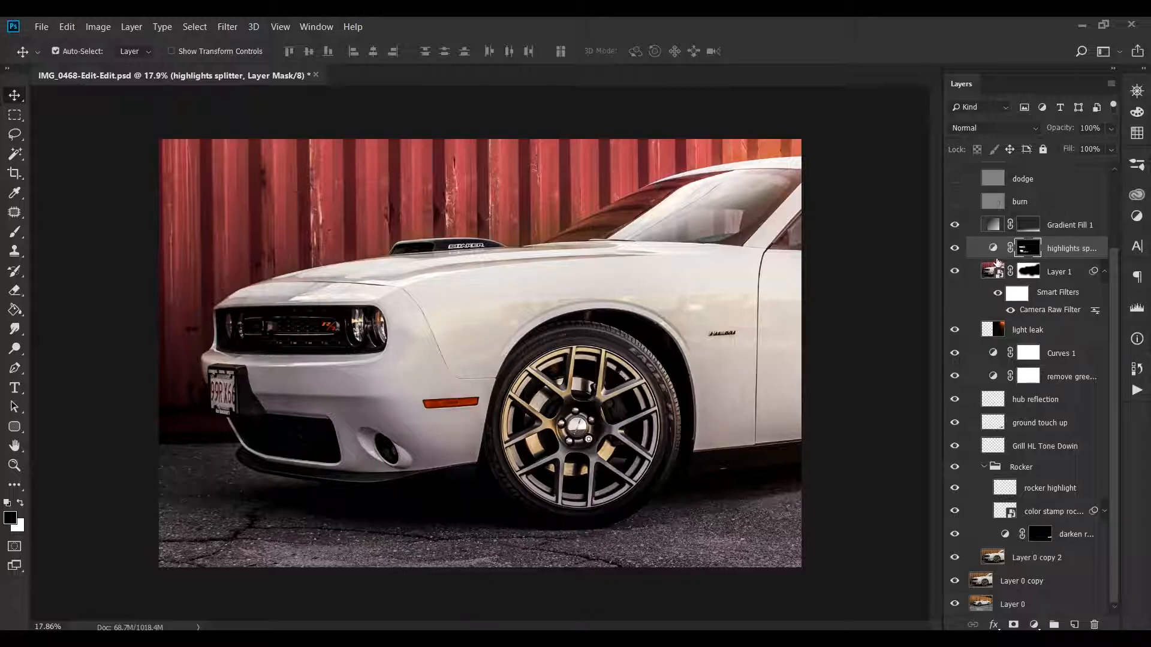
left_click(953, 225)
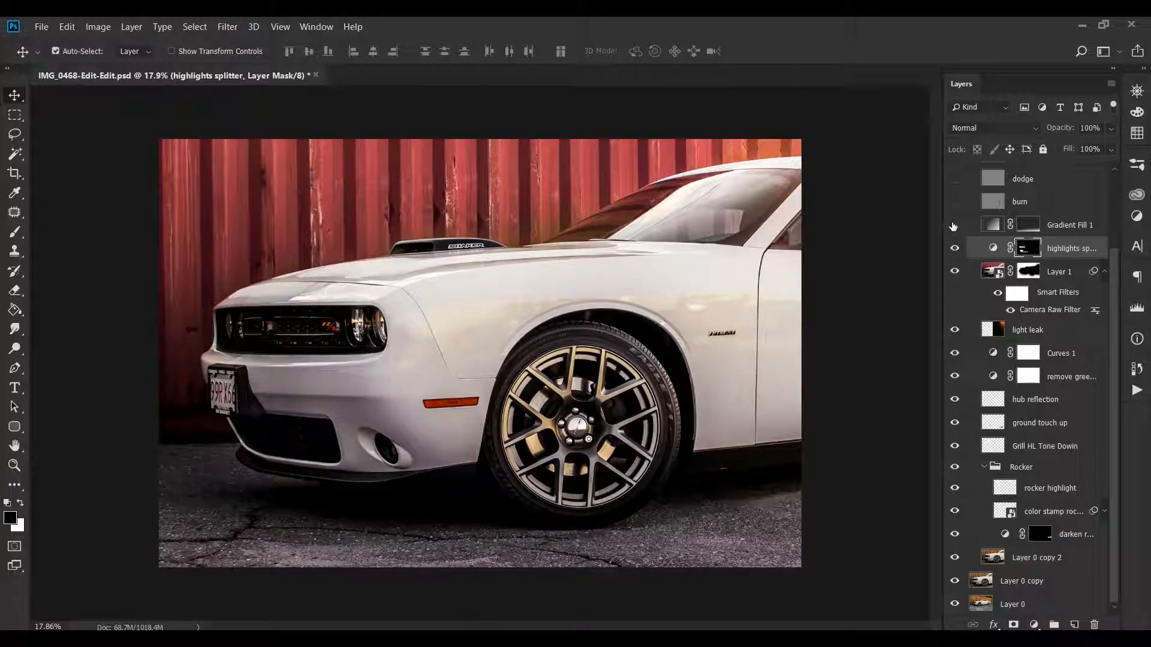
left_click(954, 226)
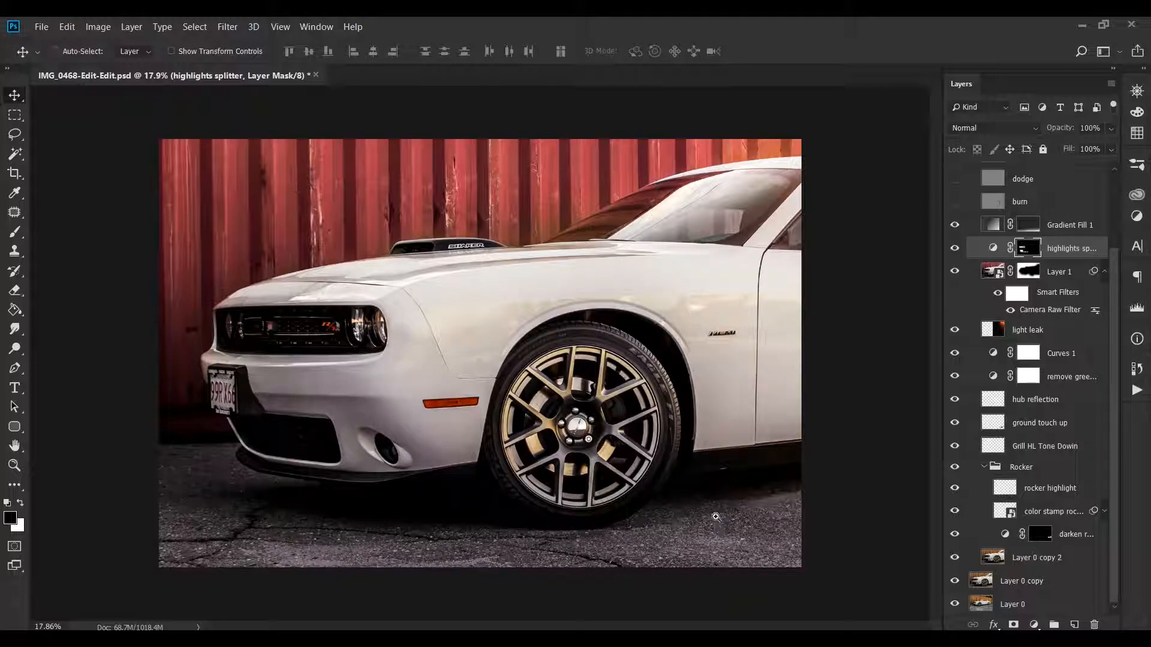
Inspect the pavement beside the front wheel up close, comparing it with Gradient Fill 1 hidden and shown
left_click_drag(717, 525, 787, 519)
left_click_drag(694, 506, 752, 168)
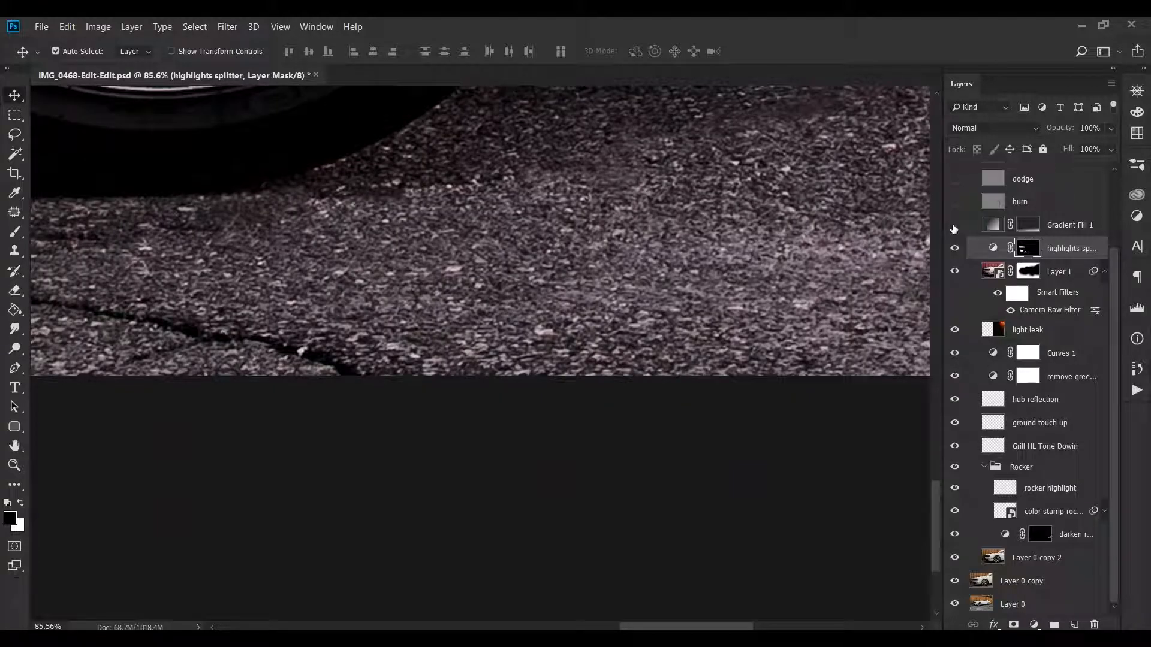
left_click(953, 226)
left_click(954, 226)
left_click(954, 226)
left_click(954, 225)
left_click_drag(772, 324, 670, 304)
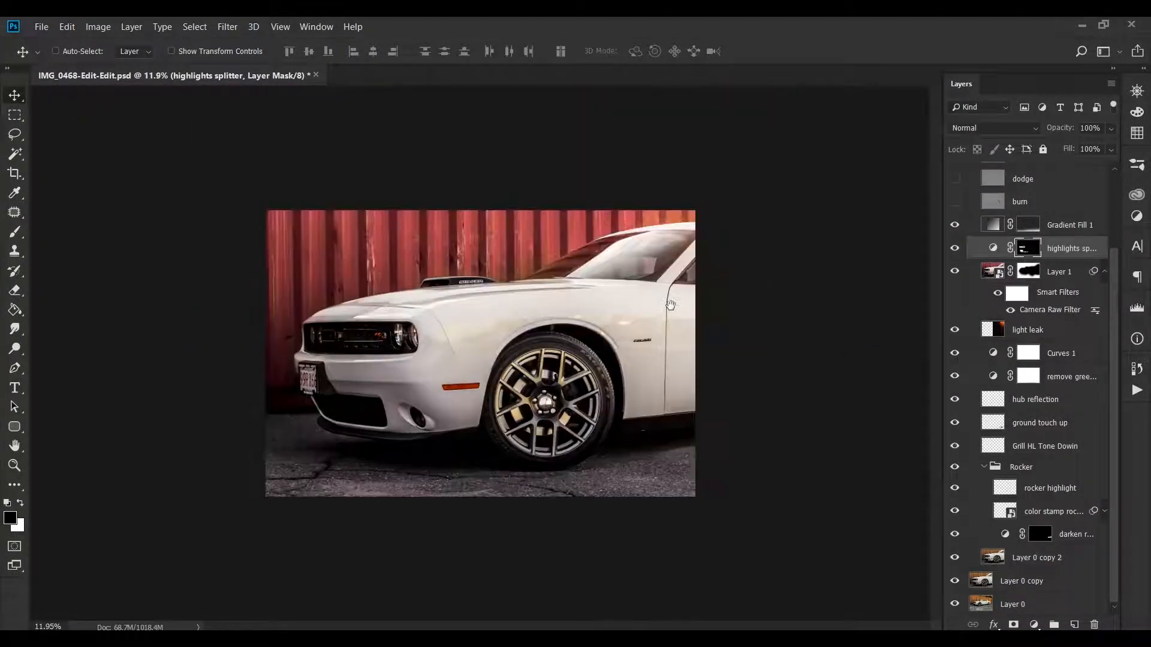
left_click_drag(707, 395, 737, 403)
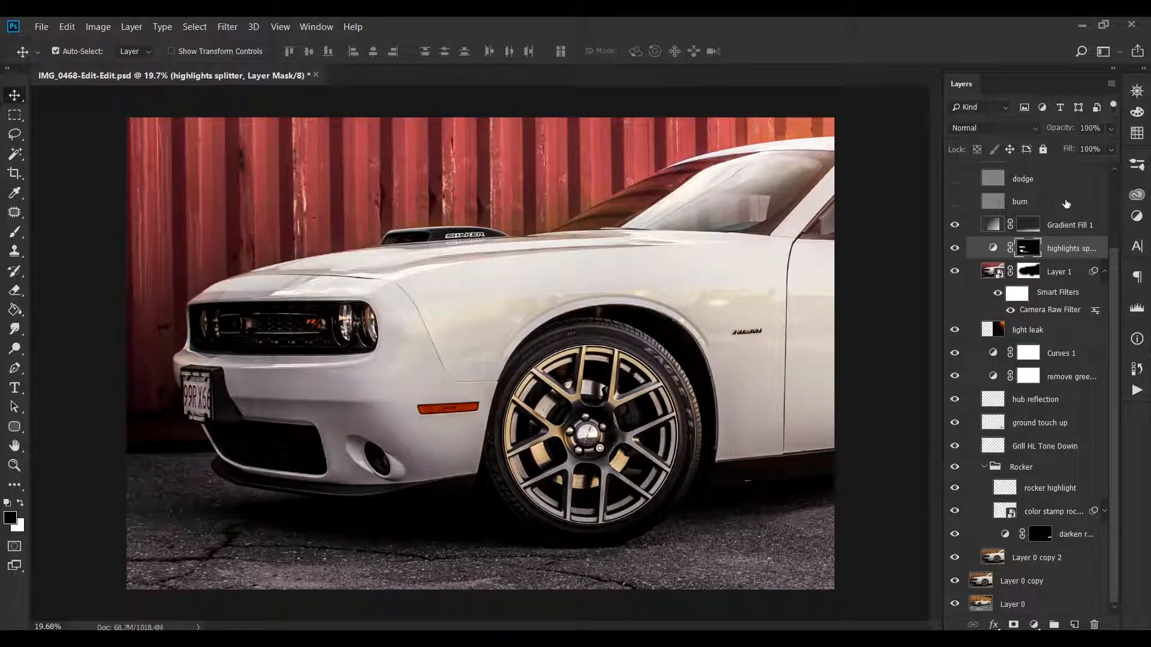
Toggle the burn layer's visibility in Group 1 to compare the car's shading with and without it
scroll(1019, 215, "up", 2)
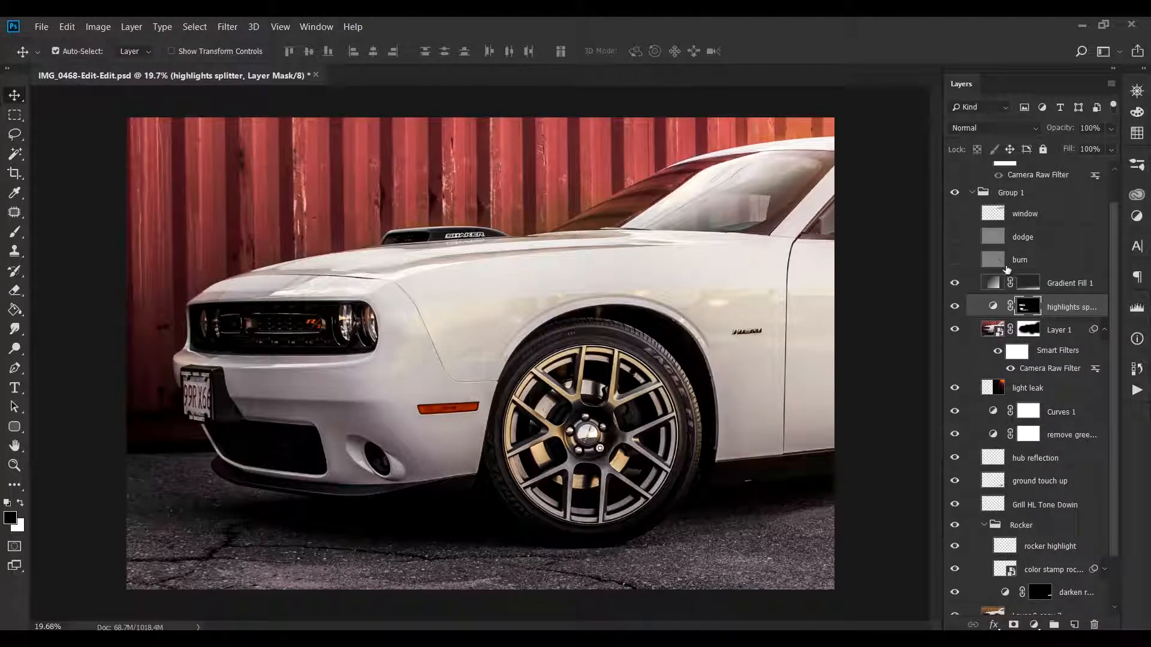
left_click(956, 264)
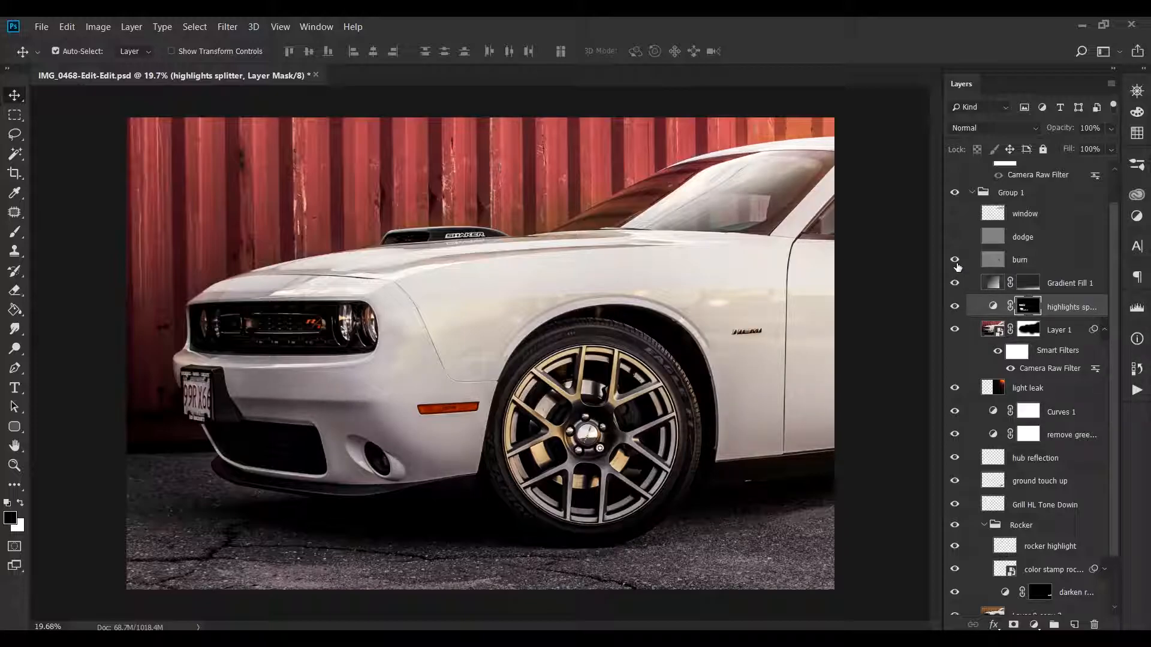
left_click(957, 264)
left_click(957, 268)
left_click(957, 267)
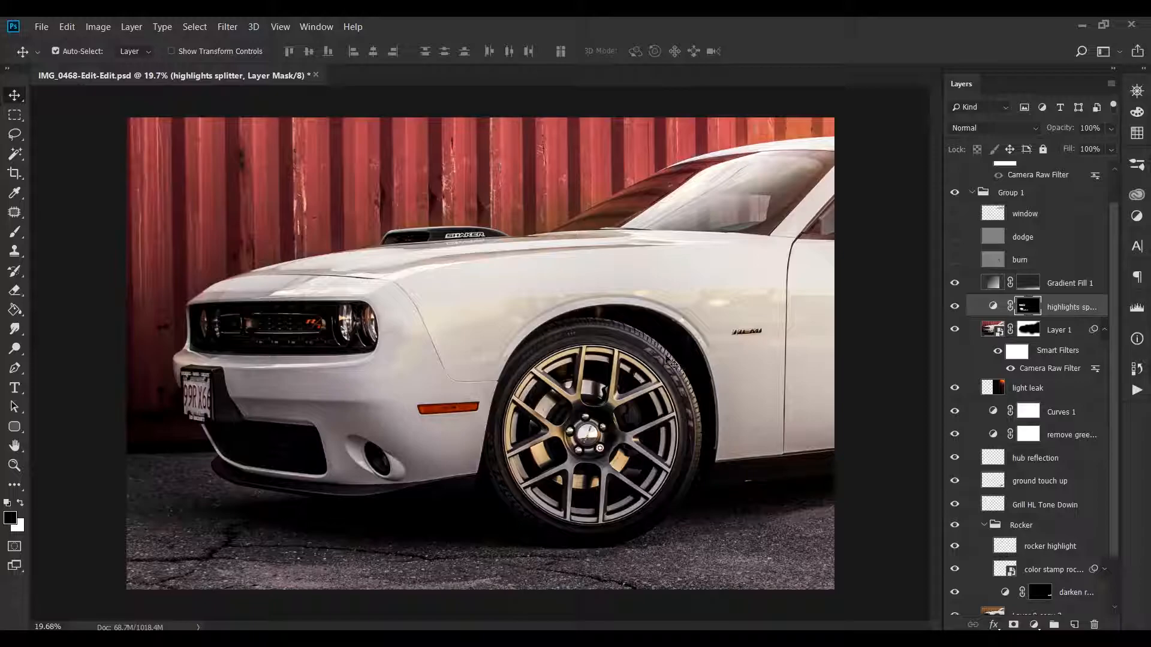
Inspect the front fender and bumper up close, comparing them with the dodge layer hidden and shown
left_click_drag(668, 359, 695, 438)
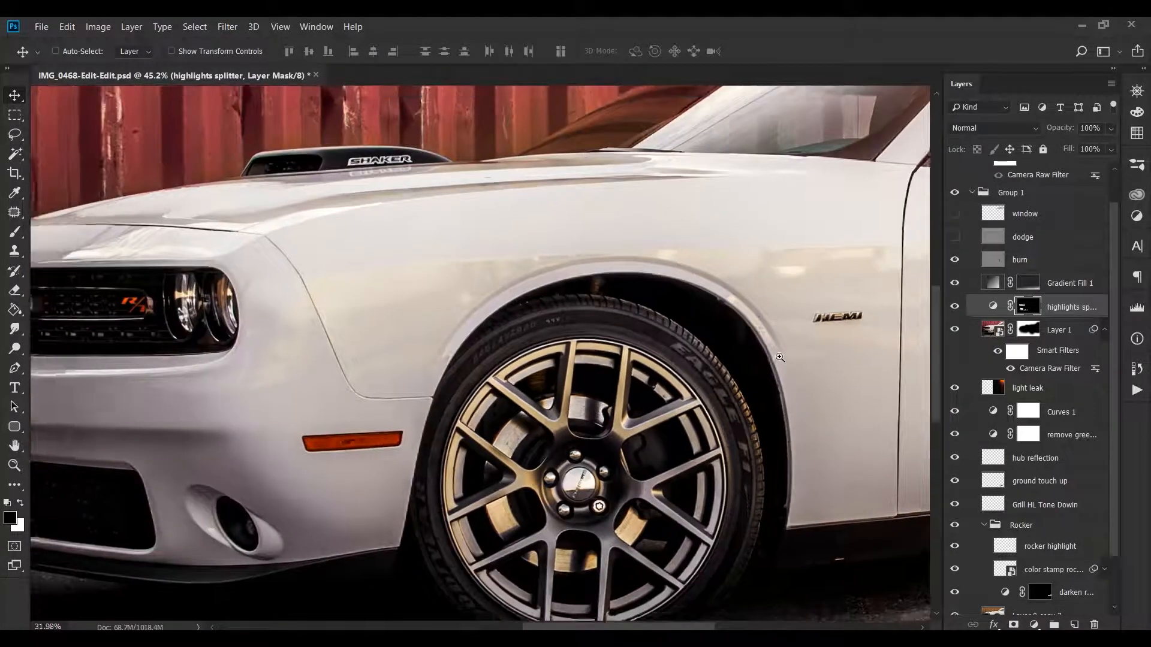
left_click_drag(804, 358, 773, 357)
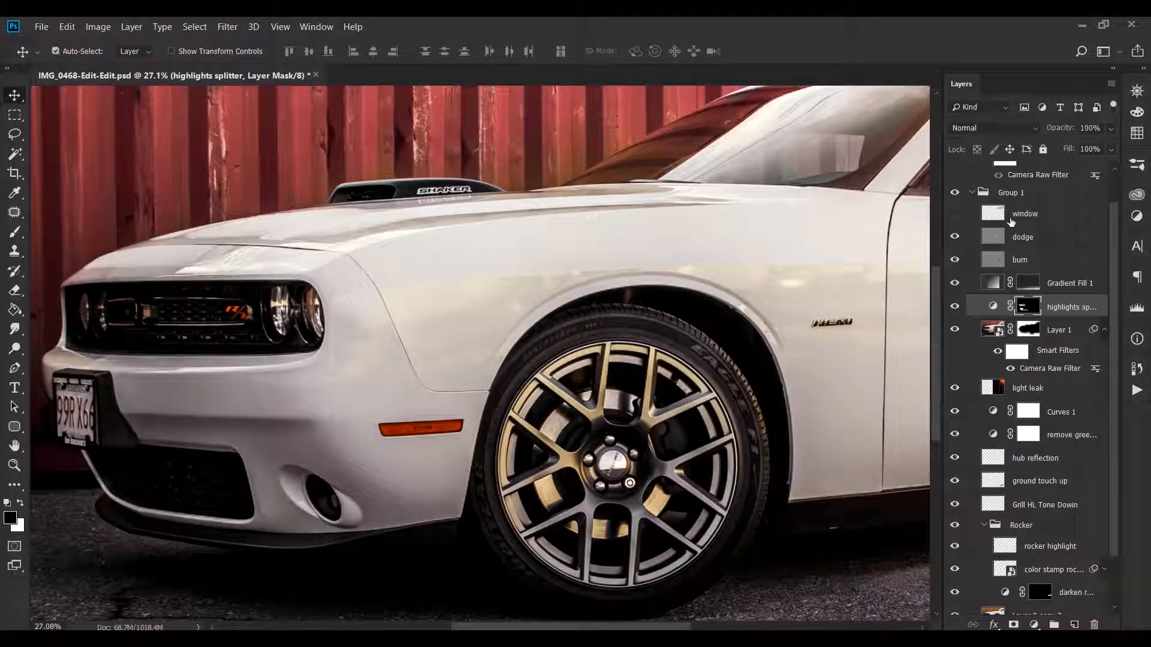
left_click_drag(386, 466, 474, 461)
left_click_drag(355, 337, 453, 363)
left_click(956, 237)
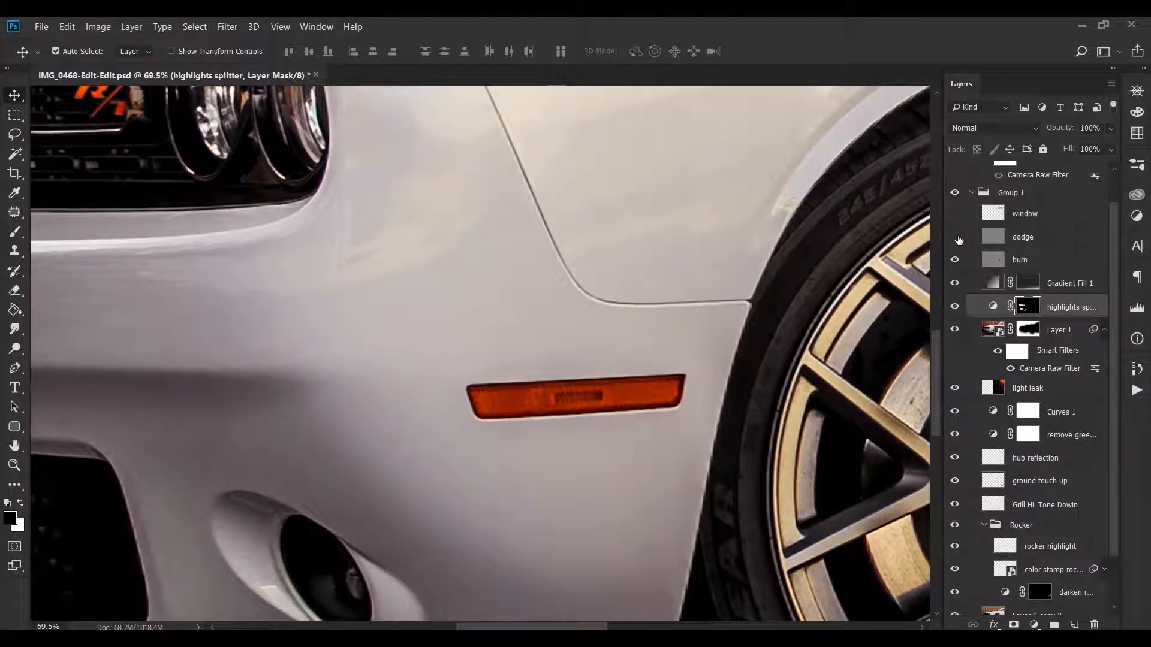
left_click(956, 237)
left_click_drag(629, 393, 533, 385)
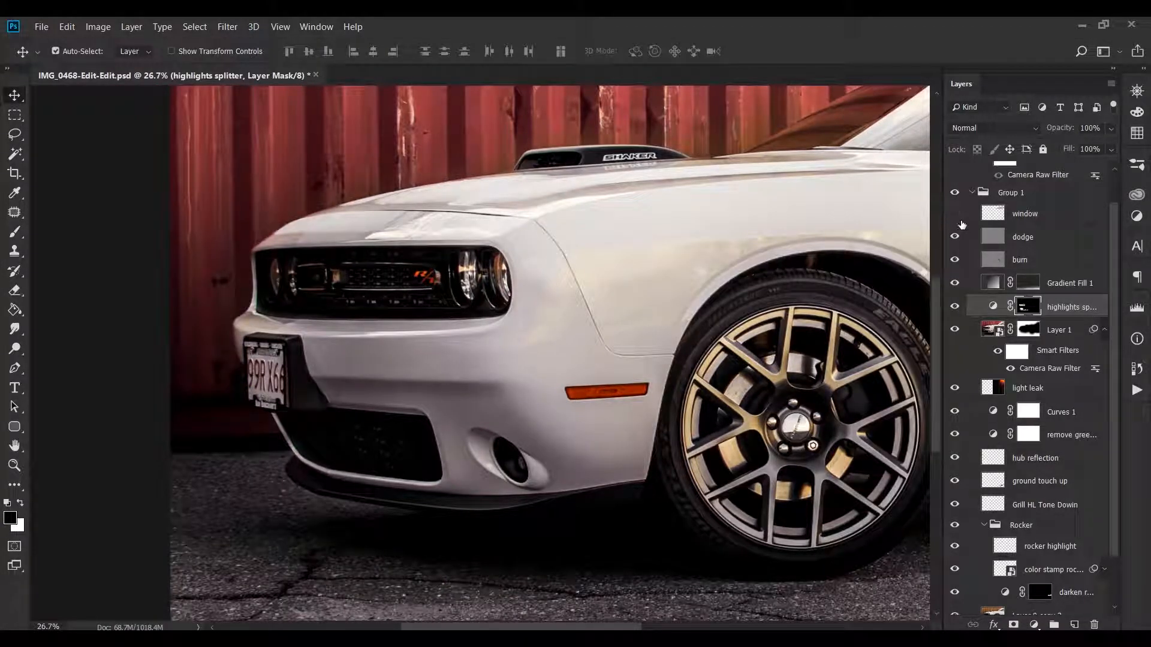
Show the window layer in Group 1, bring the windshield into close view, and select that layer
left_click_drag(792, 234, 623, 367)
left_click_drag(784, 316, 735, 319)
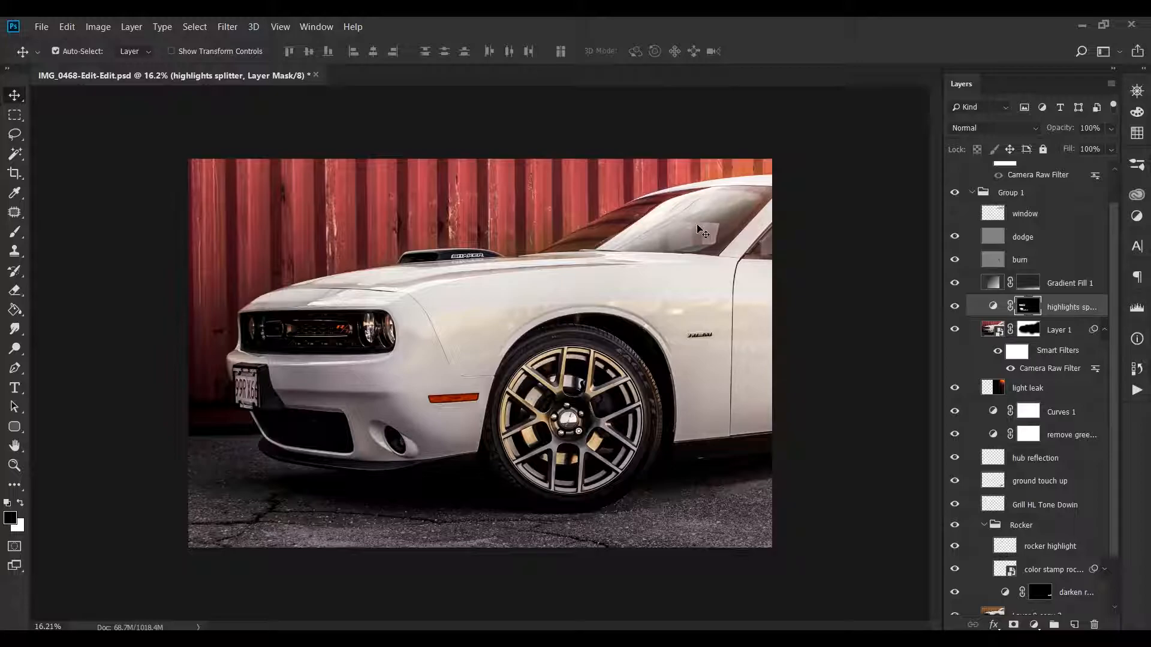
left_click(955, 214)
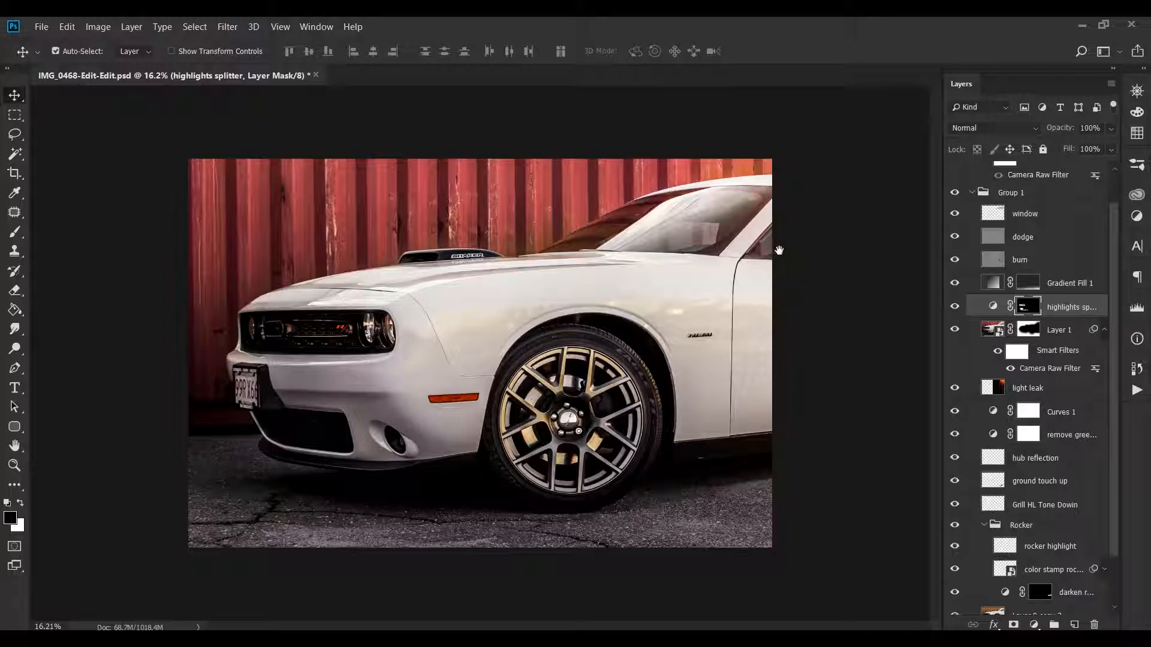
left_click_drag(791, 251, 899, 226)
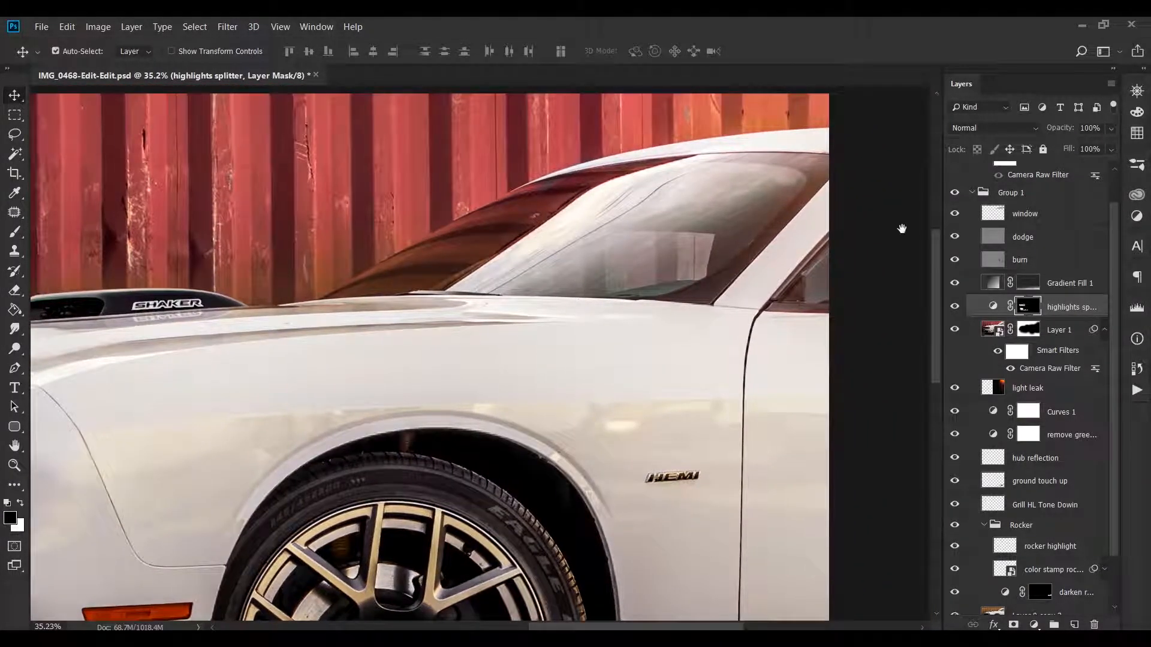
left_click(1028, 215)
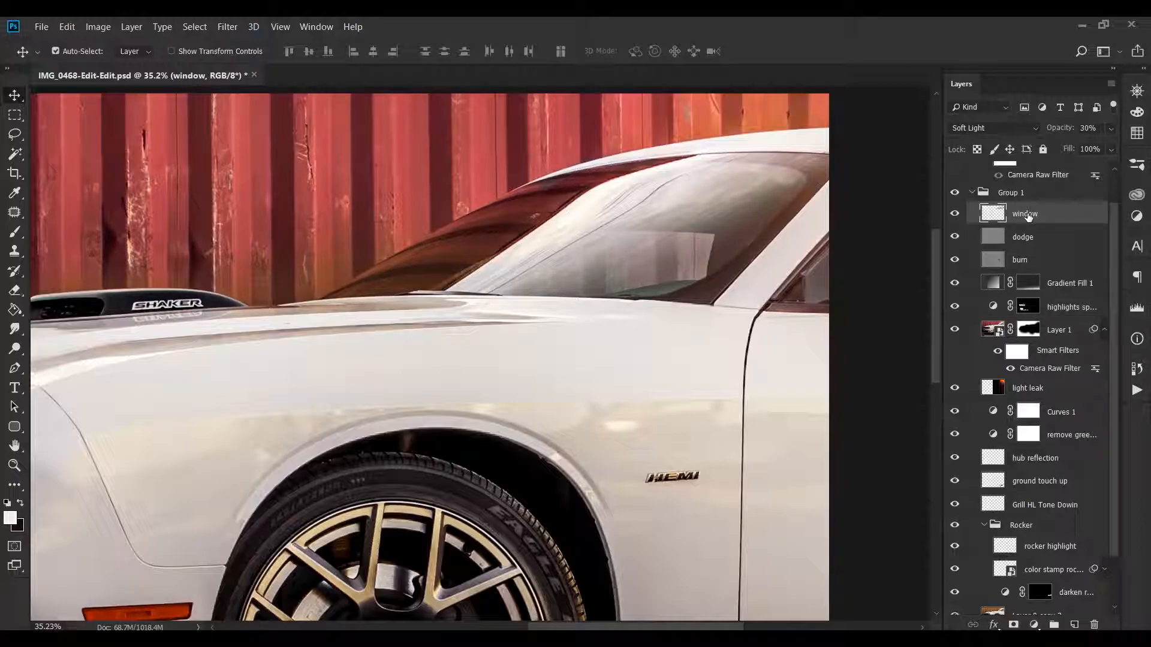
Try the window layer in Normal blend mode at 100% opacity, and return its opacity to 30%
left_click(997, 128)
left_click(988, 149)
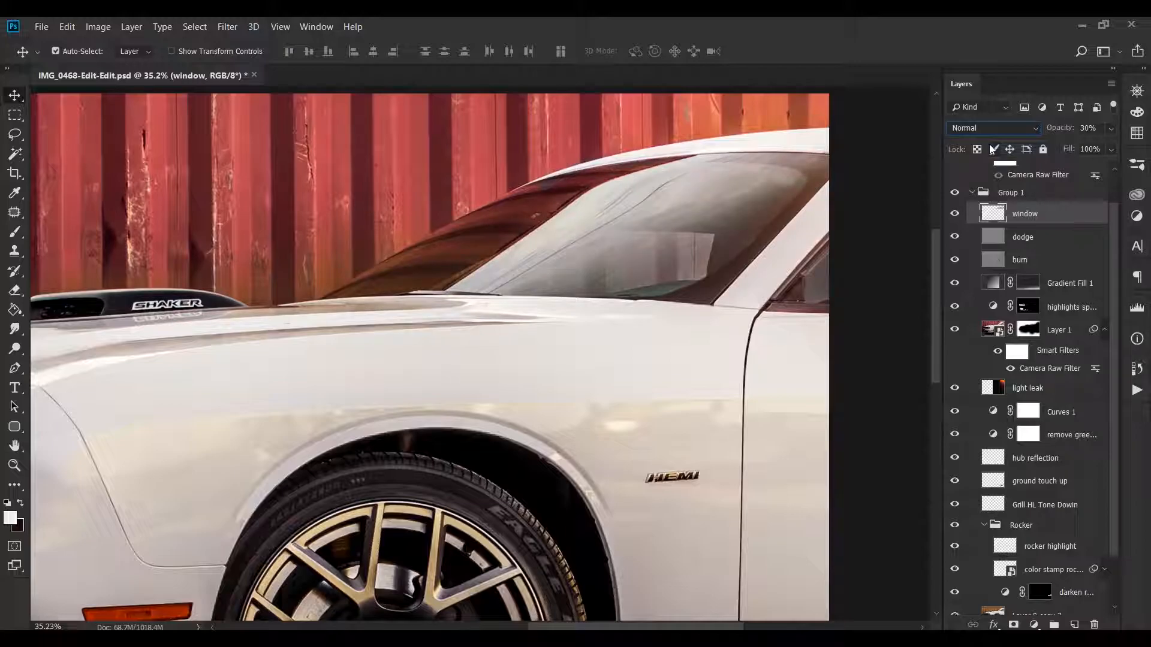
left_click(1111, 129)
left_click_drag(1064, 149, 1109, 147)
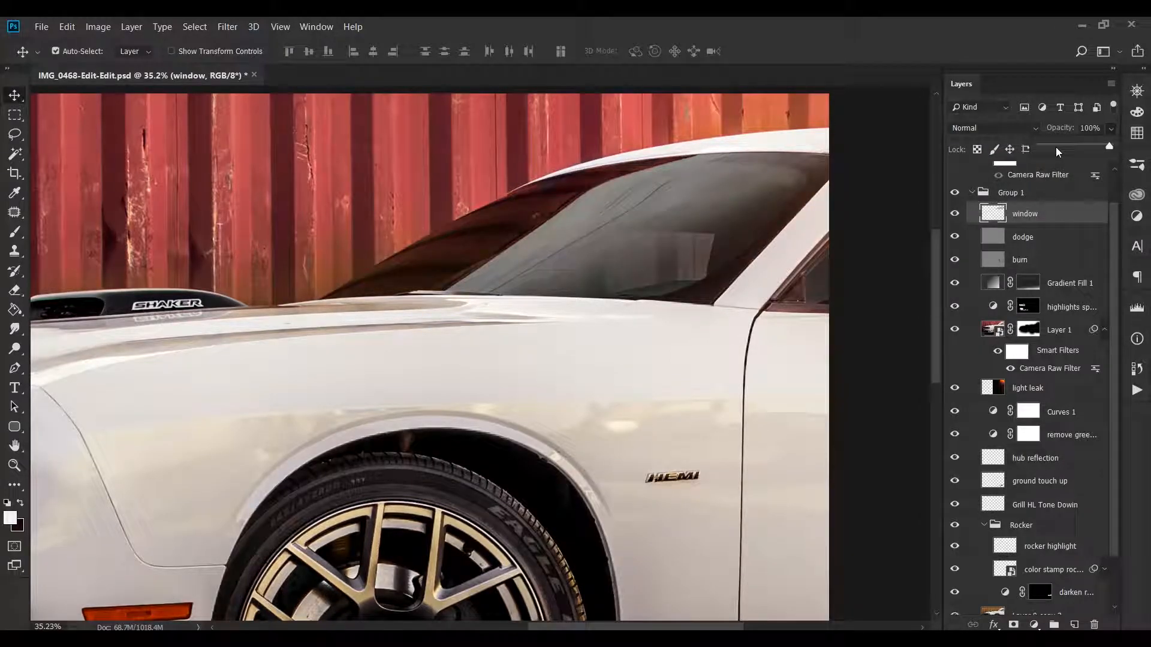
left_click_drag(1109, 148, 1056, 164)
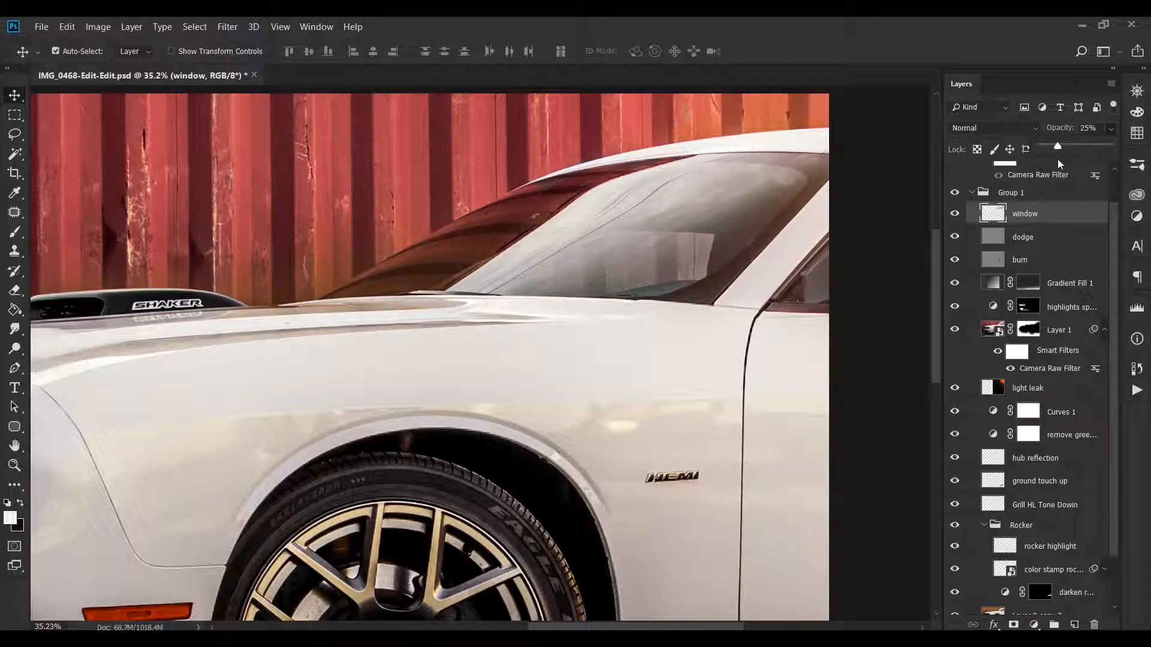
left_click_drag(1061, 162, 1061, 158)
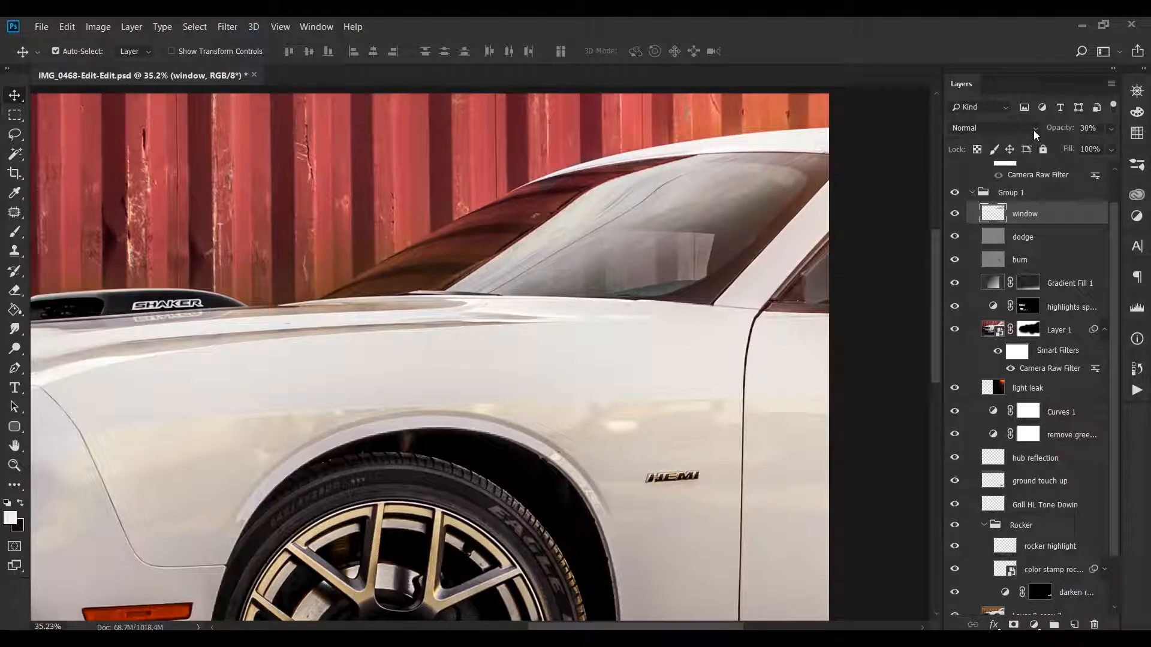
Try the Screen blend mode on the window layer and compare the windshield with the layer hidden and shown
left_click(1032, 129)
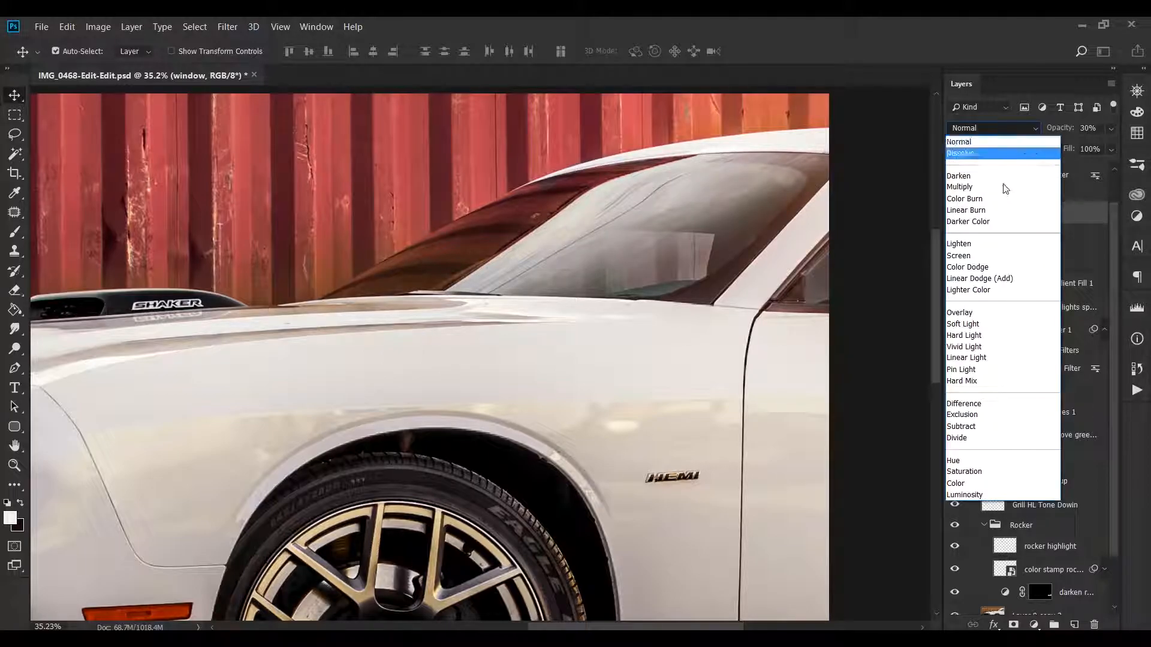
left_click(977, 257)
left_click_drag(724, 303, 690, 311)
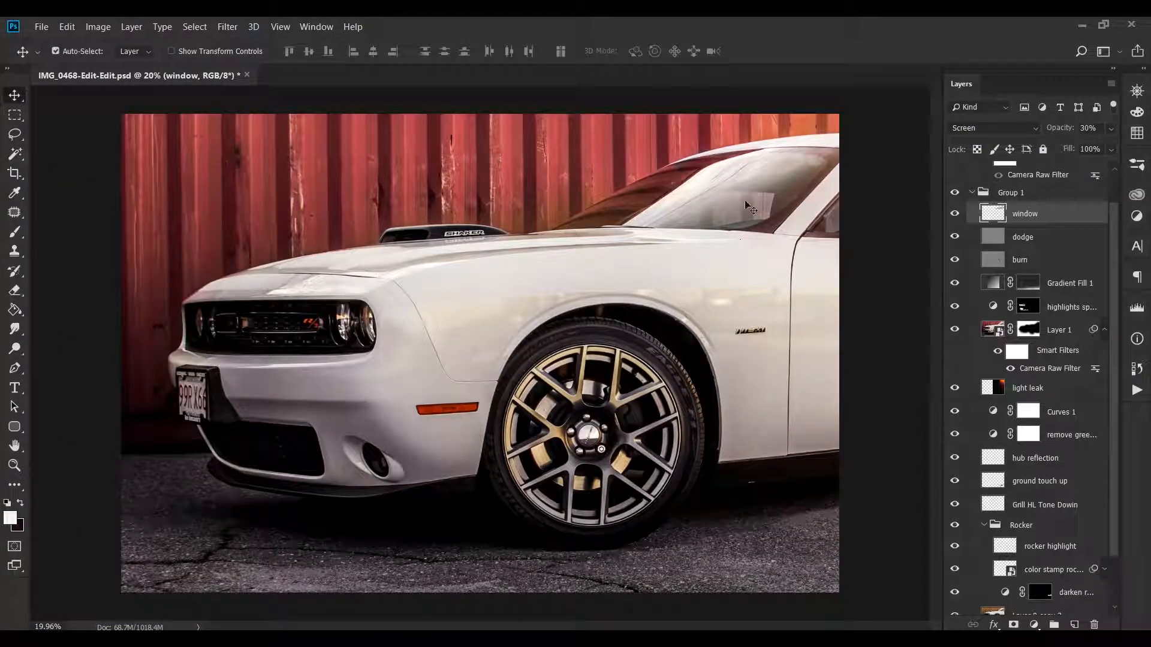
left_click(955, 215)
left_click(954, 216)
scroll(1117, 189, "up", 2)
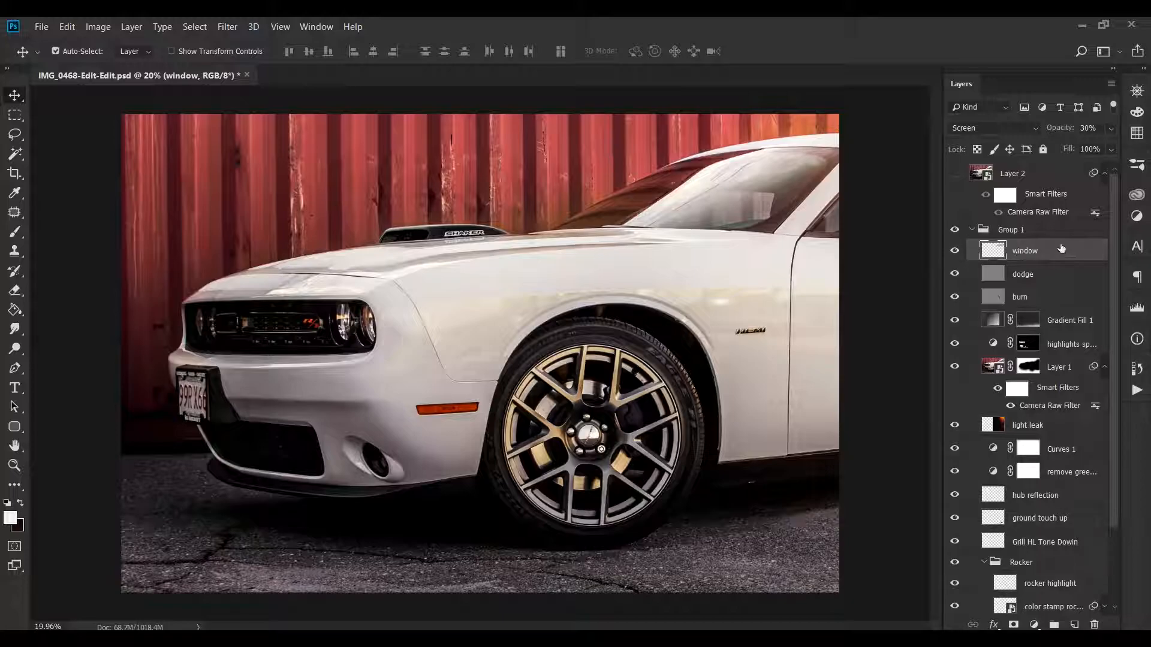
Raise the window layer's opacity to 63% and toggle its visibility to compare the windshield
left_click(1111, 129)
left_click_drag(1066, 149, 1084, 145)
left_click(955, 250)
left_click(957, 251)
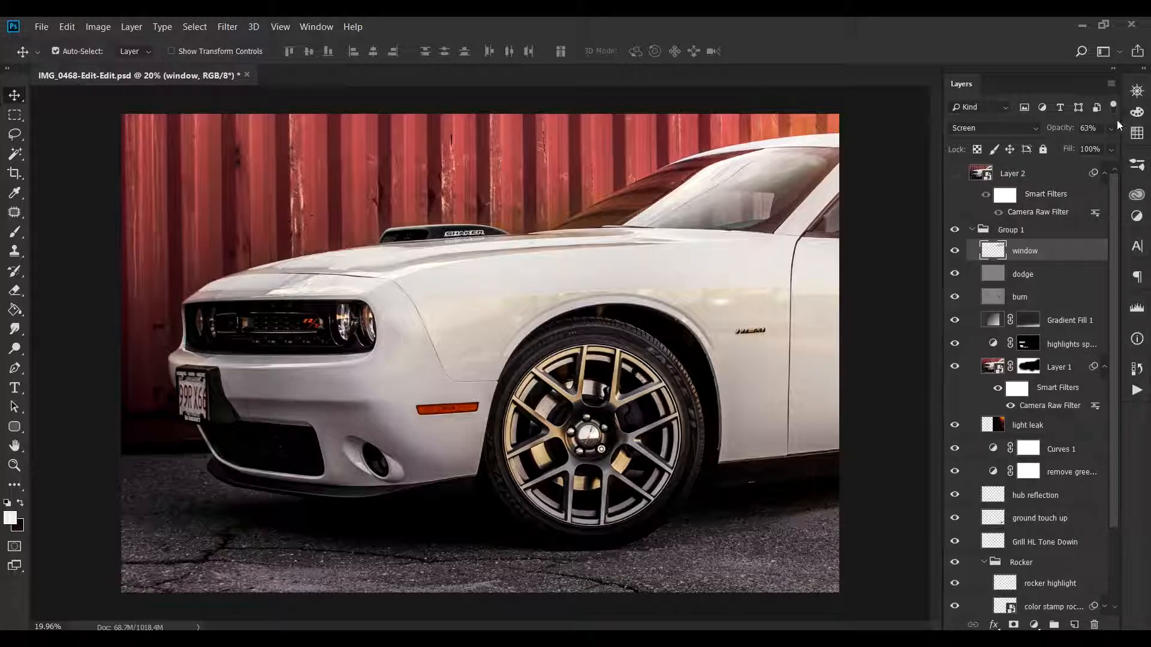
Try the Lighten blend mode on the window layer, and set its blend mode to Overlay instead
left_click(1035, 128)
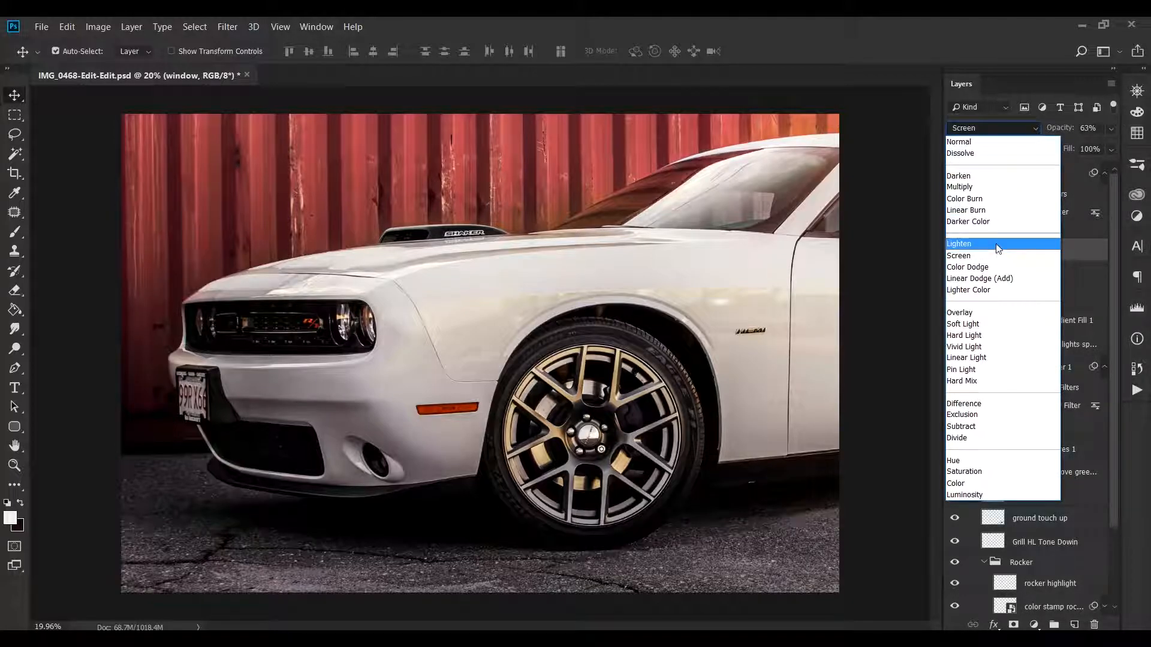
left_click(993, 244)
left_click(1034, 133)
left_click(973, 310)
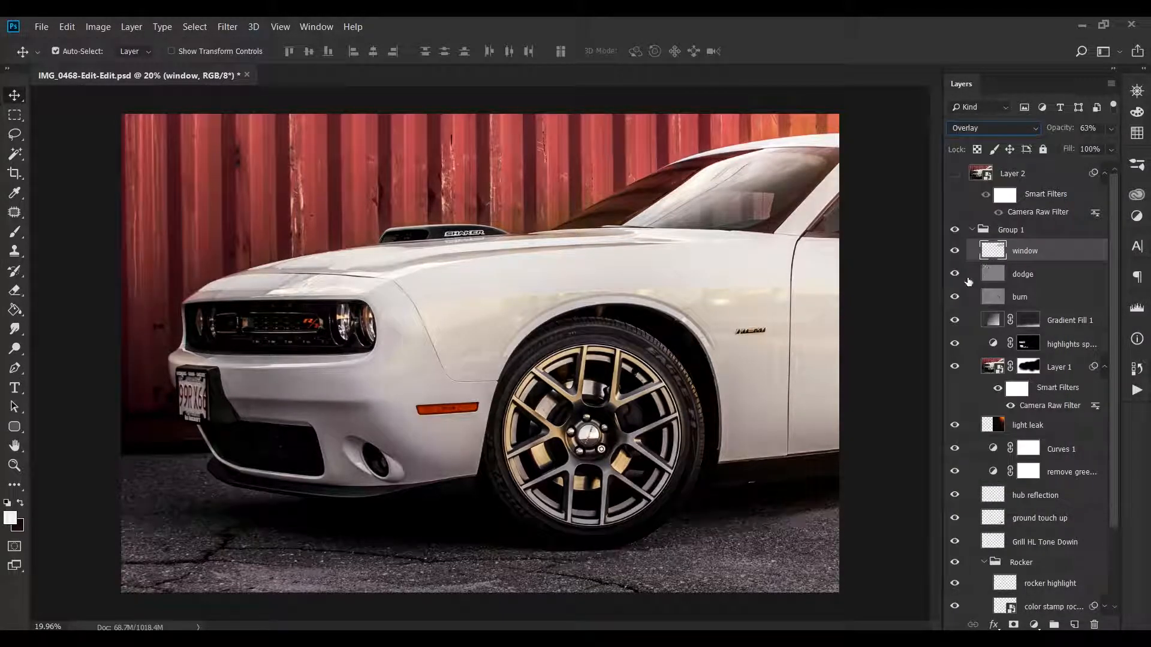
Examine the windshield with the window layer hidden and shown, at both close and full-photo views
left_click(954, 251)
left_click(954, 251)
scroll(887, 250, "up", 5)
left_click(955, 252)
left_click(954, 252)
scroll(856, 255, "down", 5)
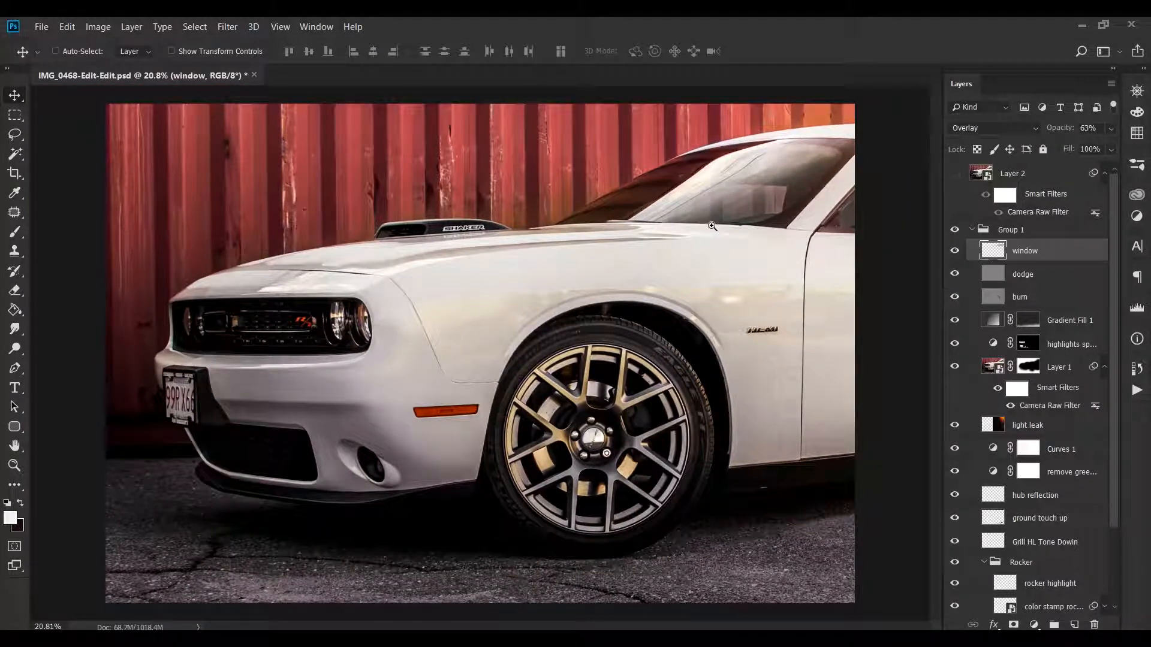
scroll(708, 228, "down", 3)
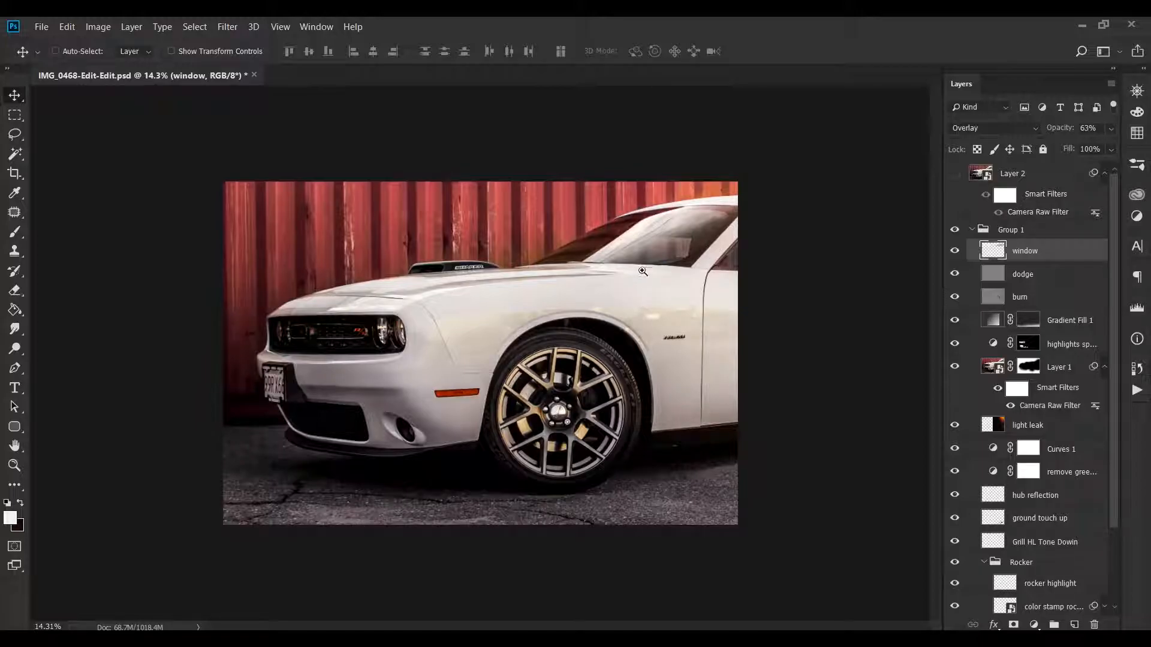
scroll(659, 275, "up", 3)
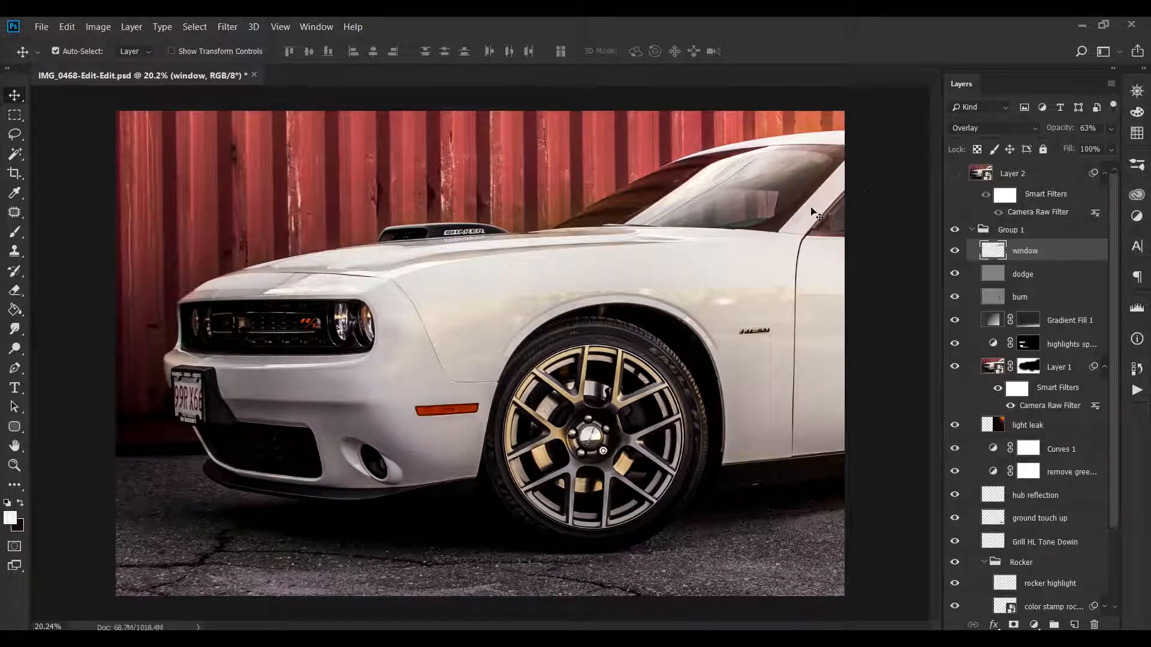
key("ctrl+space")
mouse_move(724, 241)
left_mouse_down()
mouse_move(705, 245)
mouse_move(720, 250)
left_mouse_up()
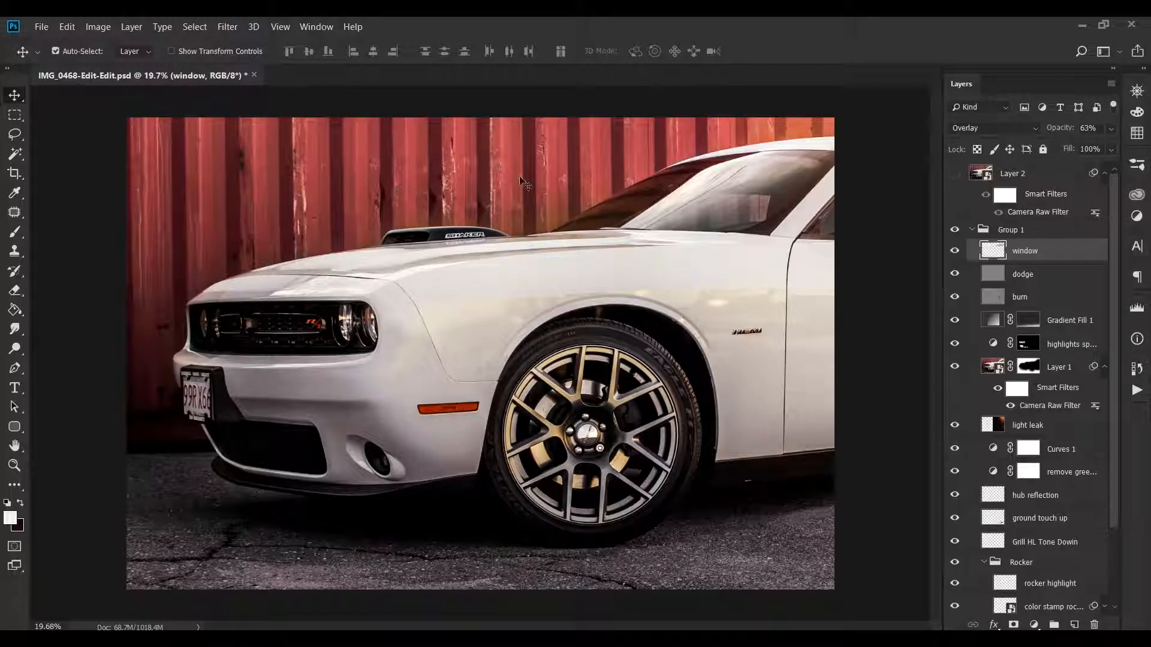
Toggle Layer 2's visibility repeatedly to compare the whole photo with and without its Camera Raw Filter
left_click(1050, 403)
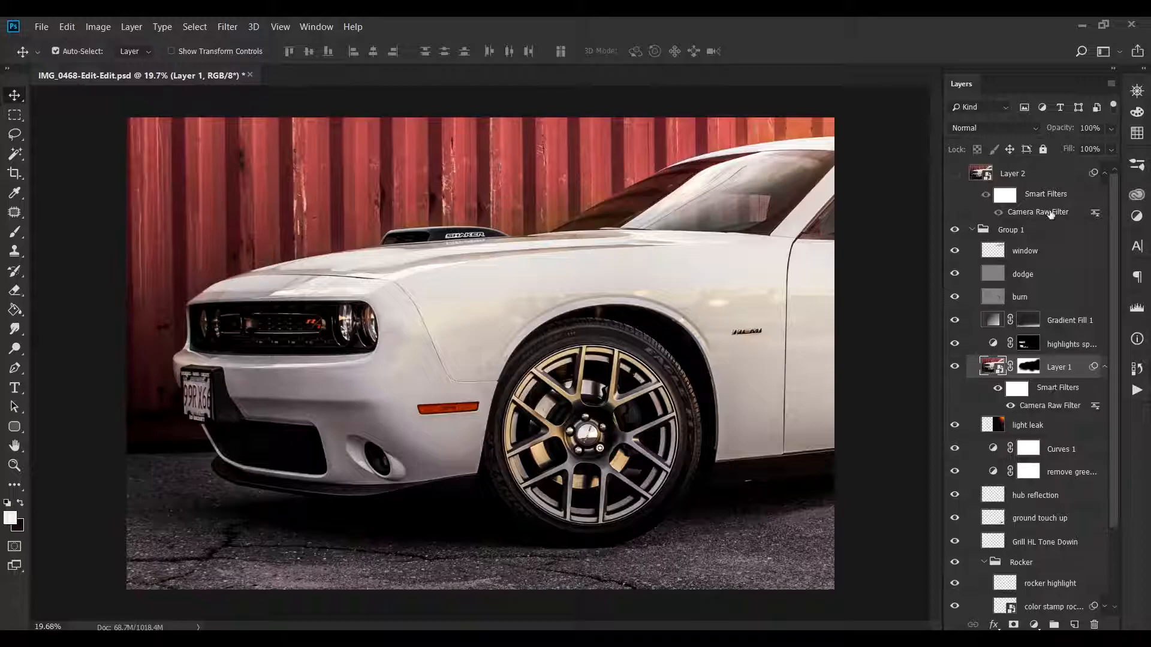
left_click(956, 175)
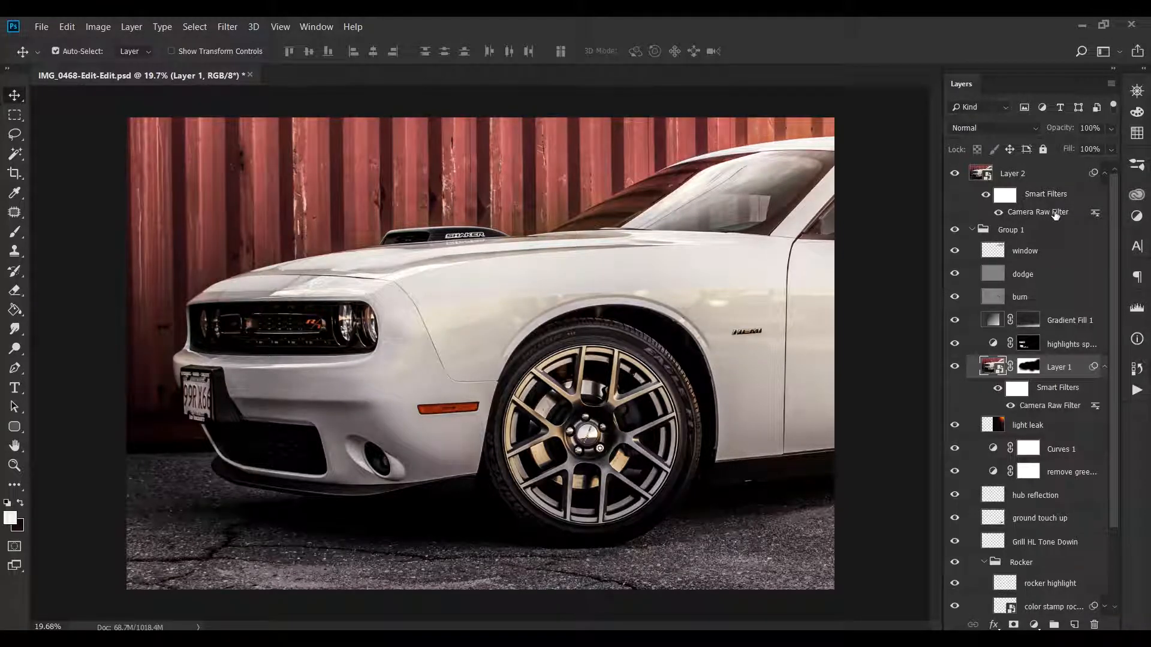
left_click(955, 175)
left_click(956, 175)
left_click(954, 175)
left_click(954, 175)
left_click(954, 175)
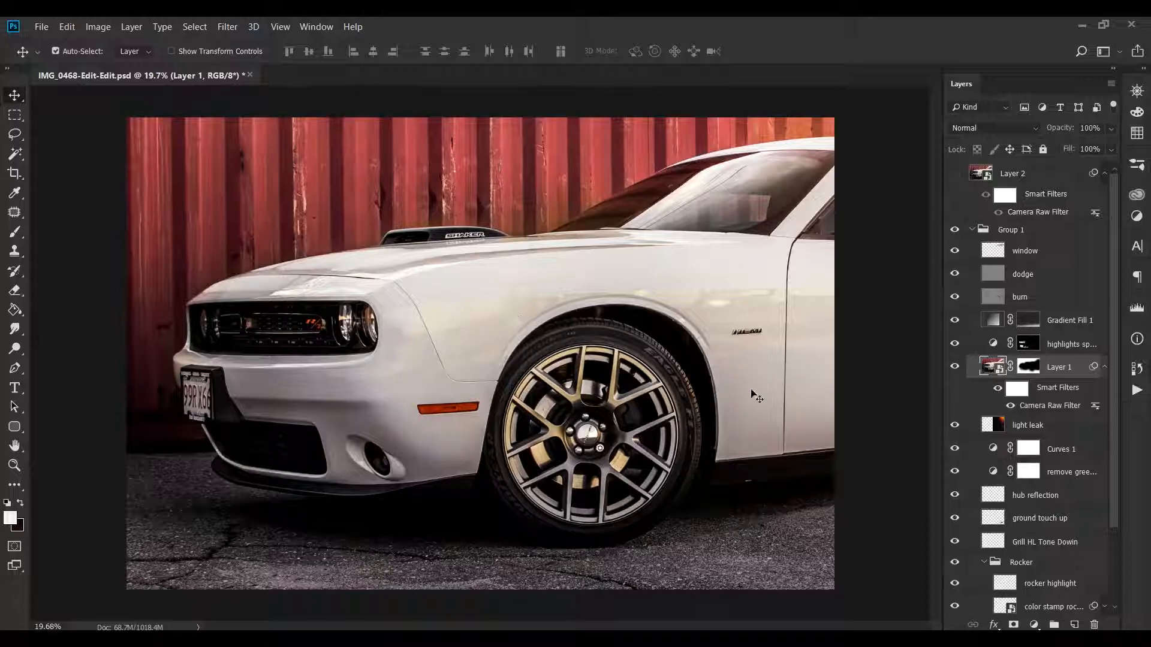
left_click(954, 174)
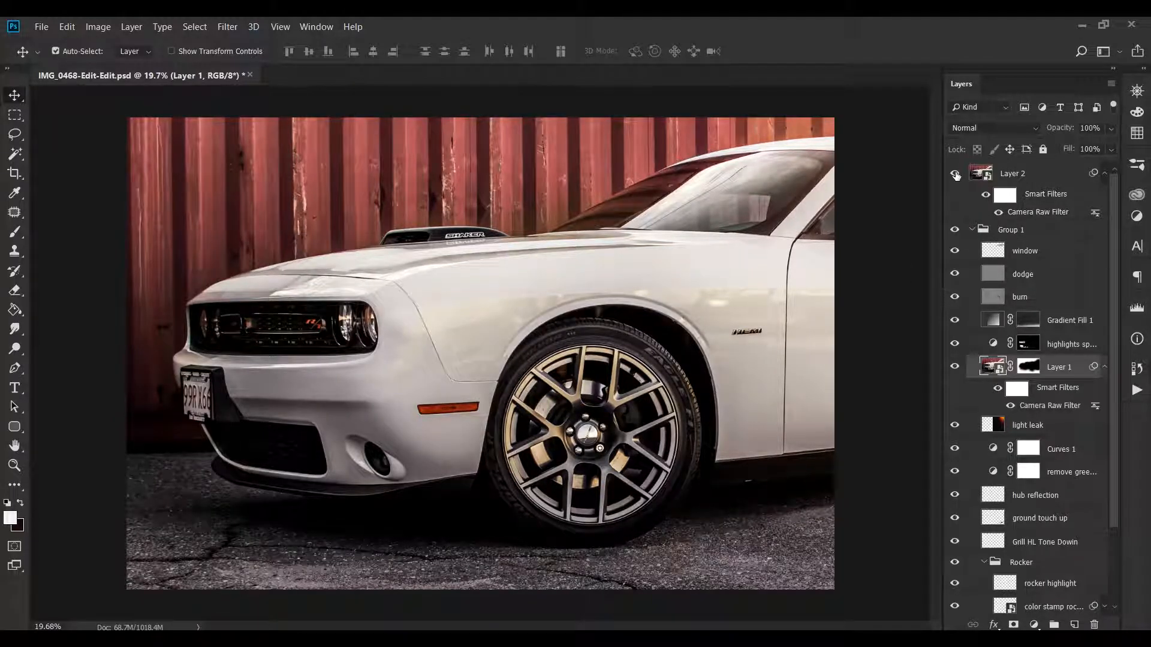
left_click(955, 173)
left_click(956, 175)
left_click(956, 175)
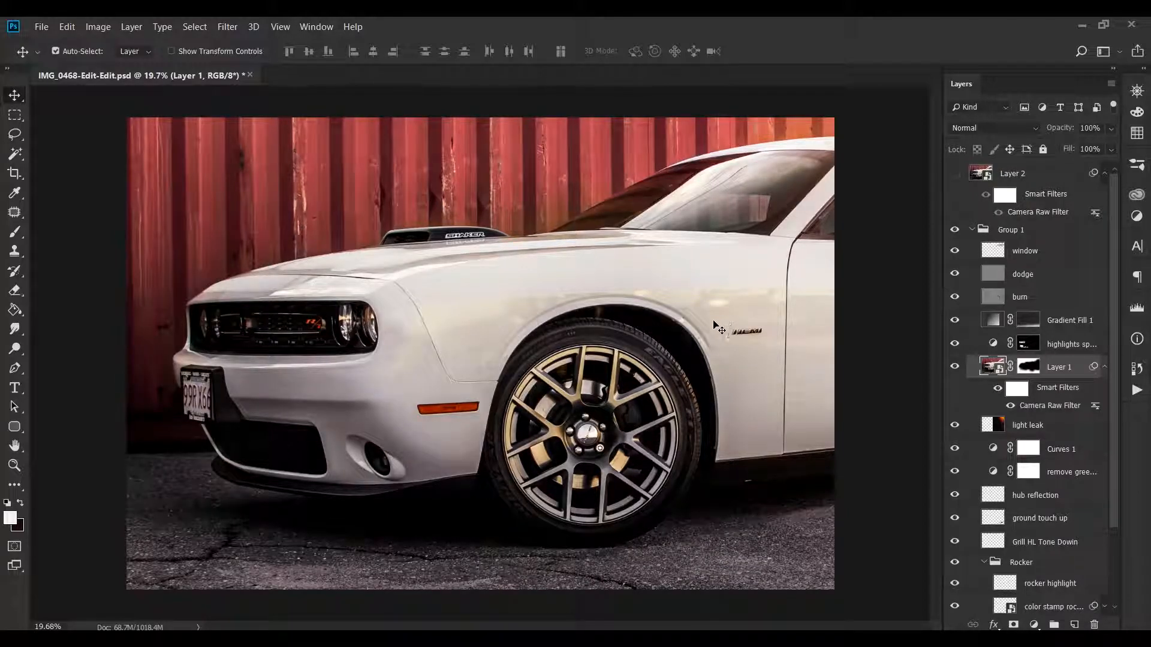
Show Layer 2 above the retouching layers and collapse Group 1 in the layer stack
key("ctrl+space")
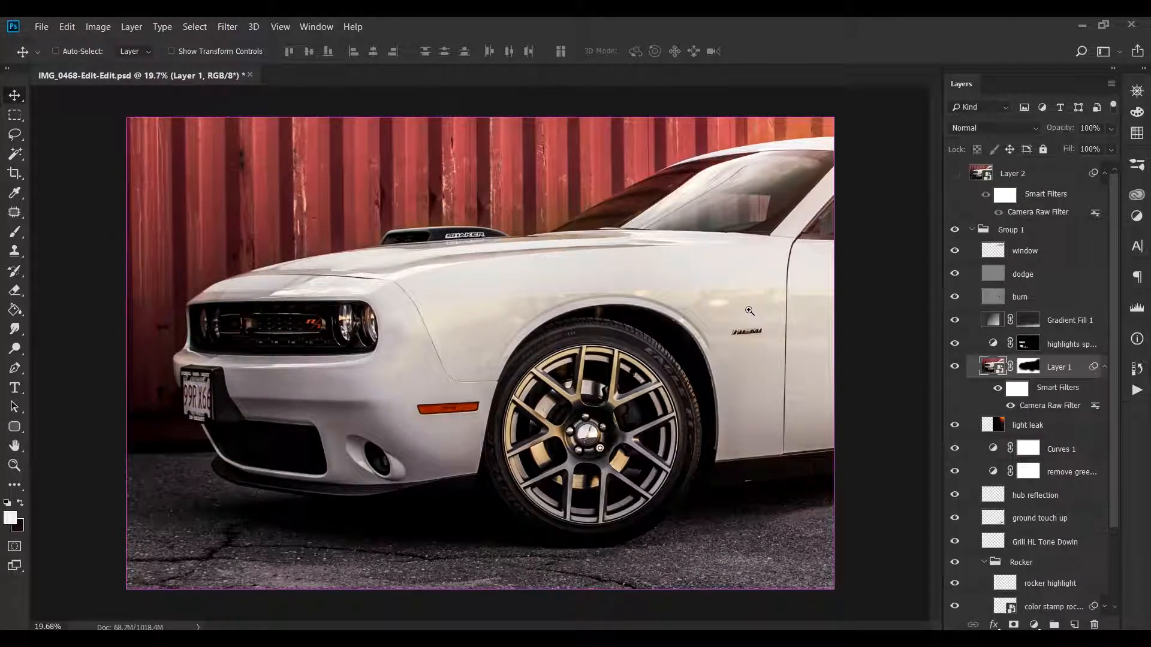
left_click_drag(750, 311, 741, 312)
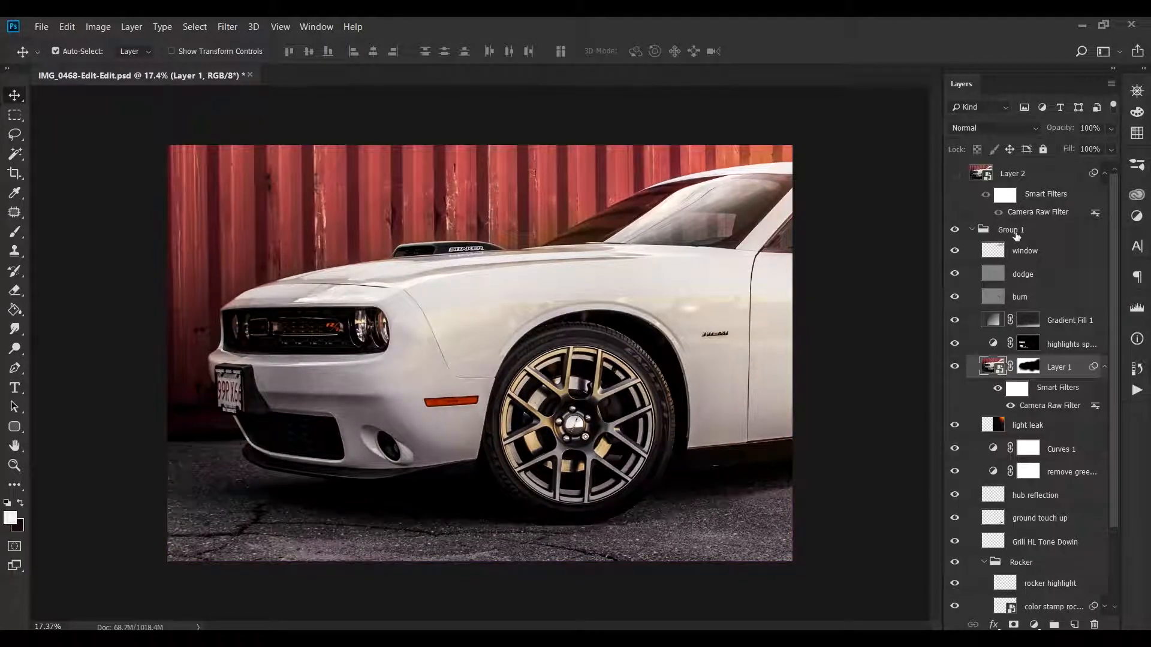
left_click(954, 173)
scroll(965, 258, "down", 3)
scroll(965, 258, "up", 3)
left_click(972, 229)
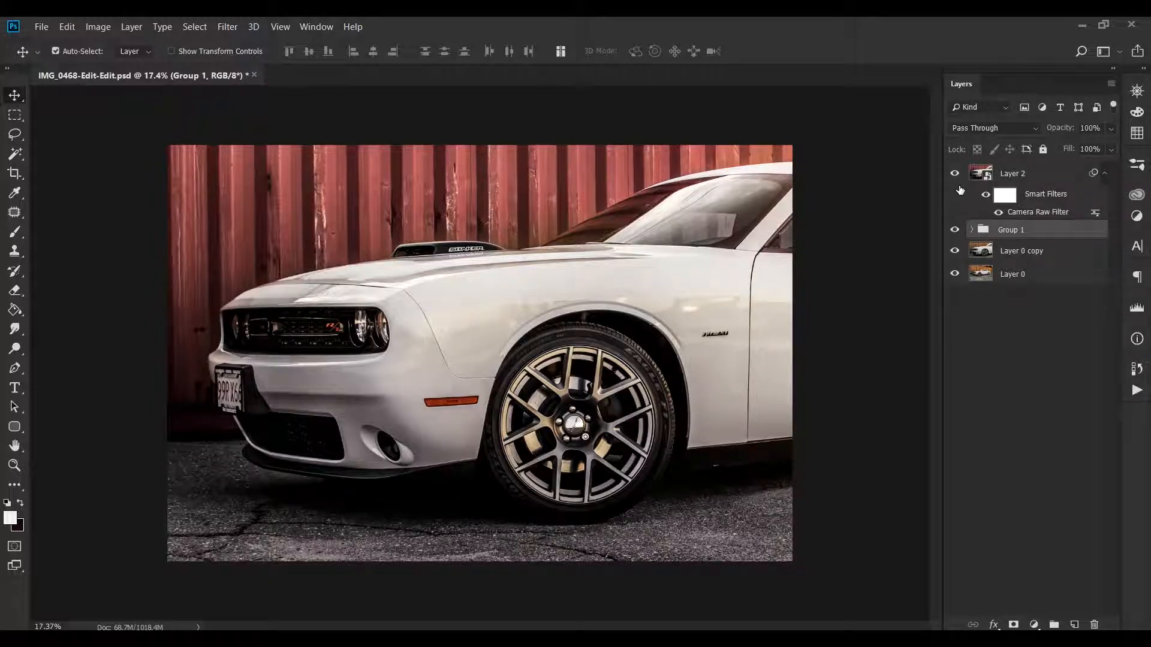
Hide every layer above Layer 0 to reveal the original photo, and toggle Layer 2 to compare it with the finished edit
left_click_drag(954, 173, 959, 262)
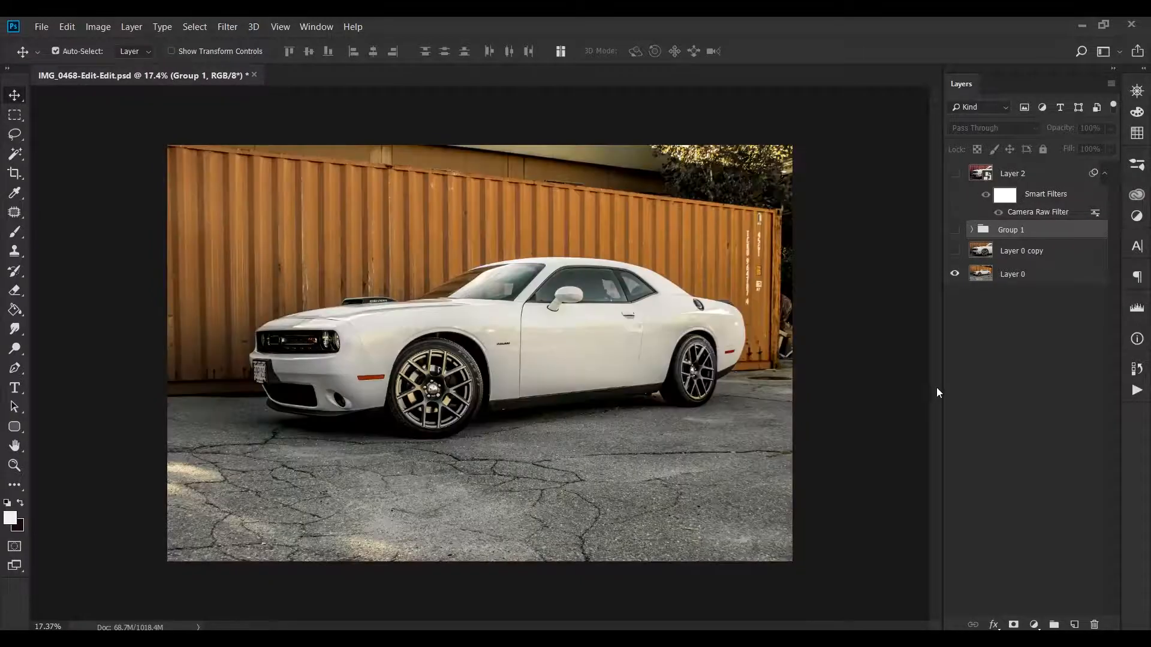
left_click(956, 174)
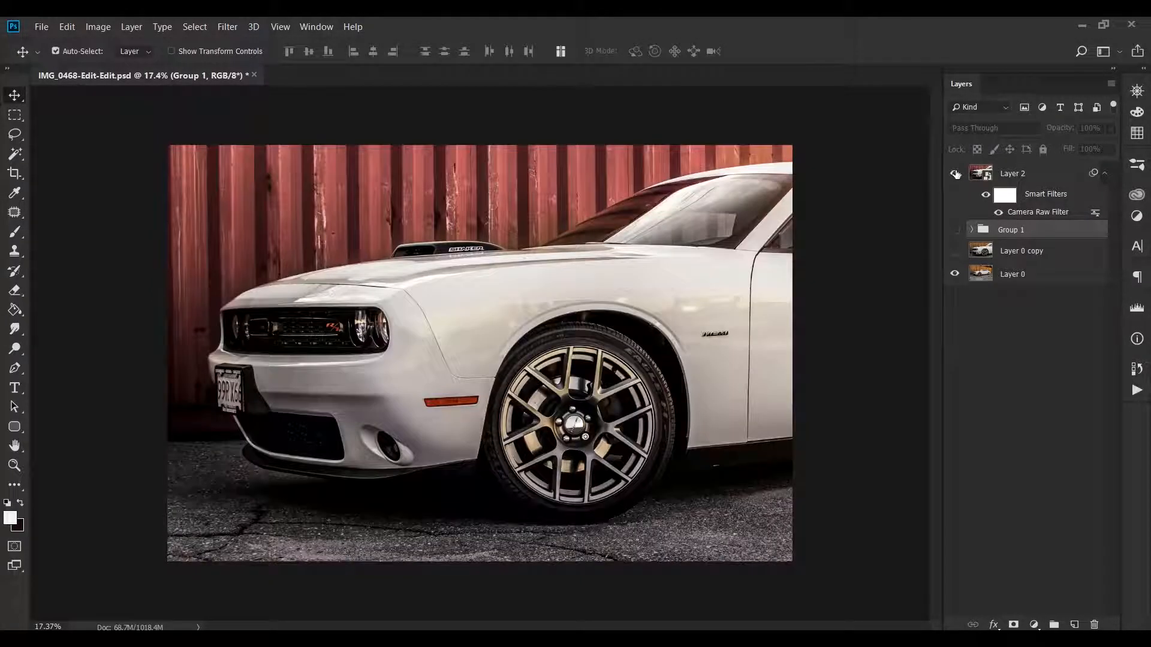
left_click(956, 174)
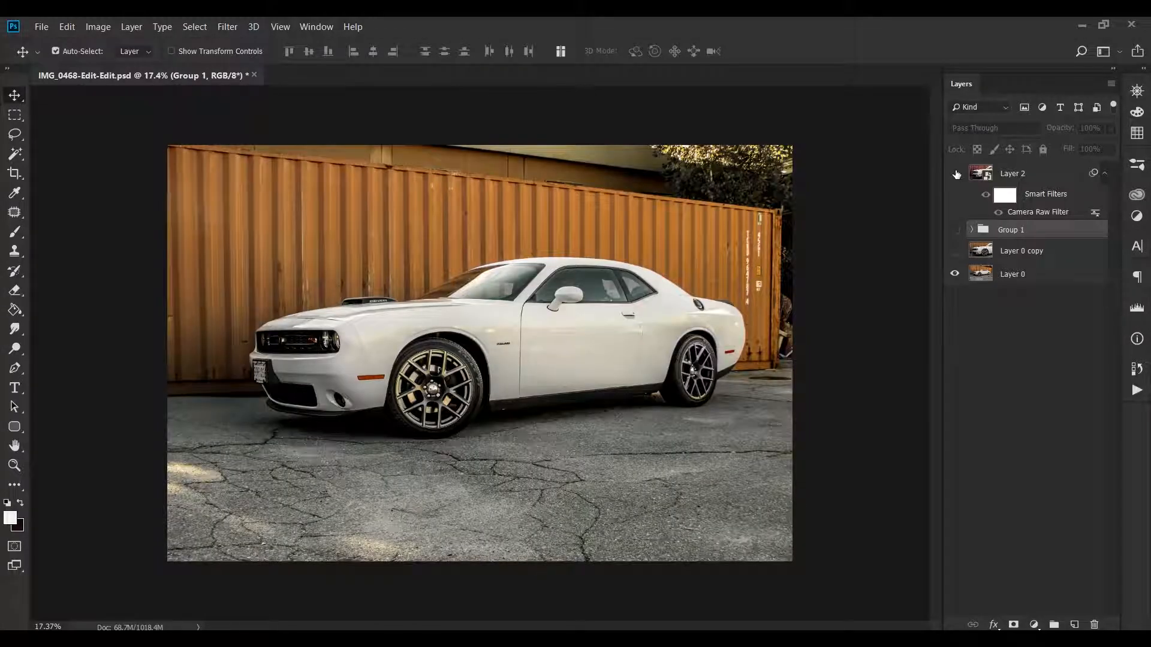
left_click(957, 174)
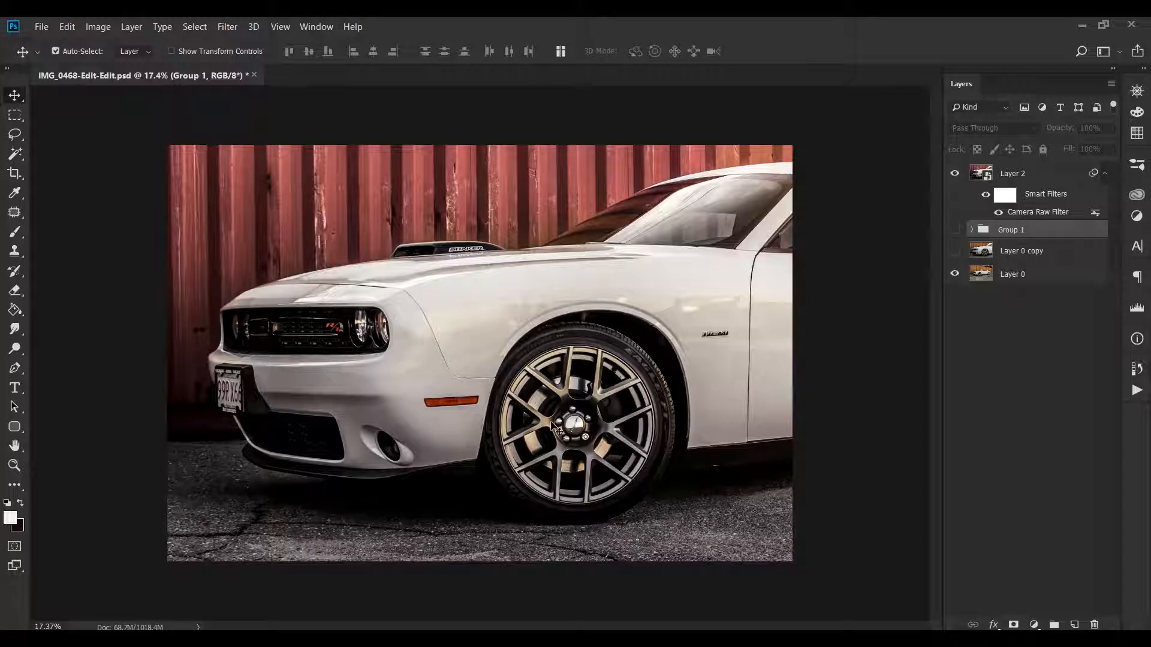
left_click_drag(540, 397, 558, 412)
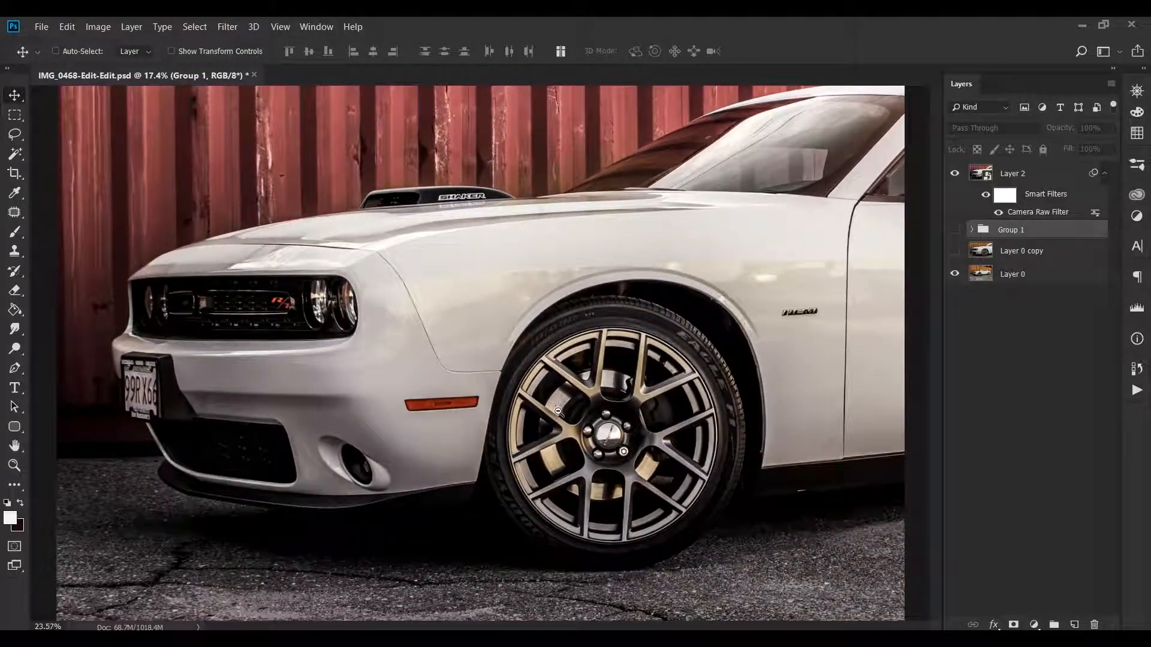